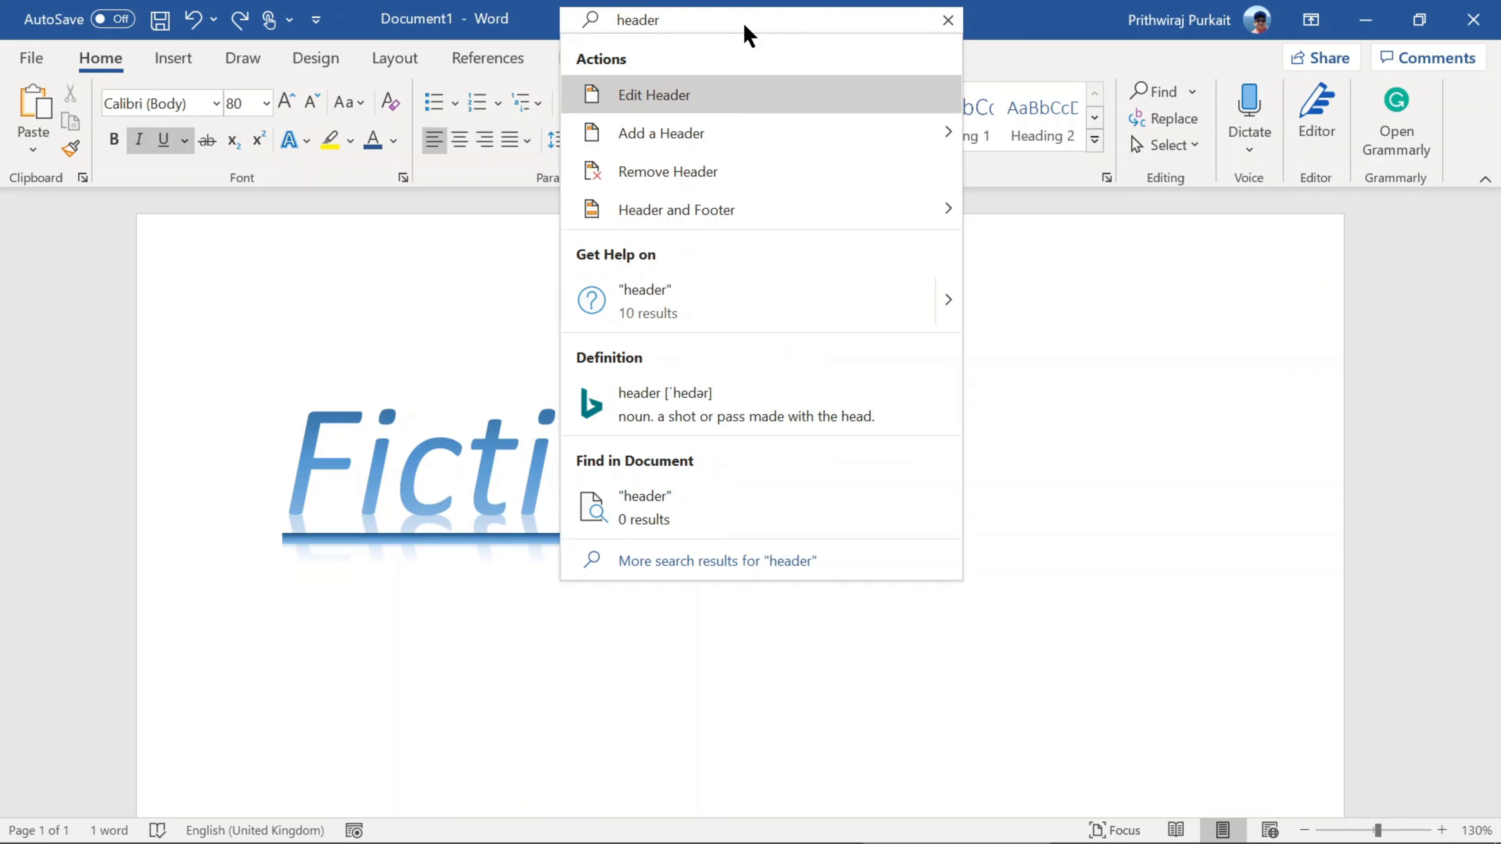
Step: Search the available commands for "footer" and close the search results
key(BackSpace)
key(BackSpace)
key(BackSpace)
key(BackSpace)
key(BackSpace)
key(BackSpace)
text(footer)
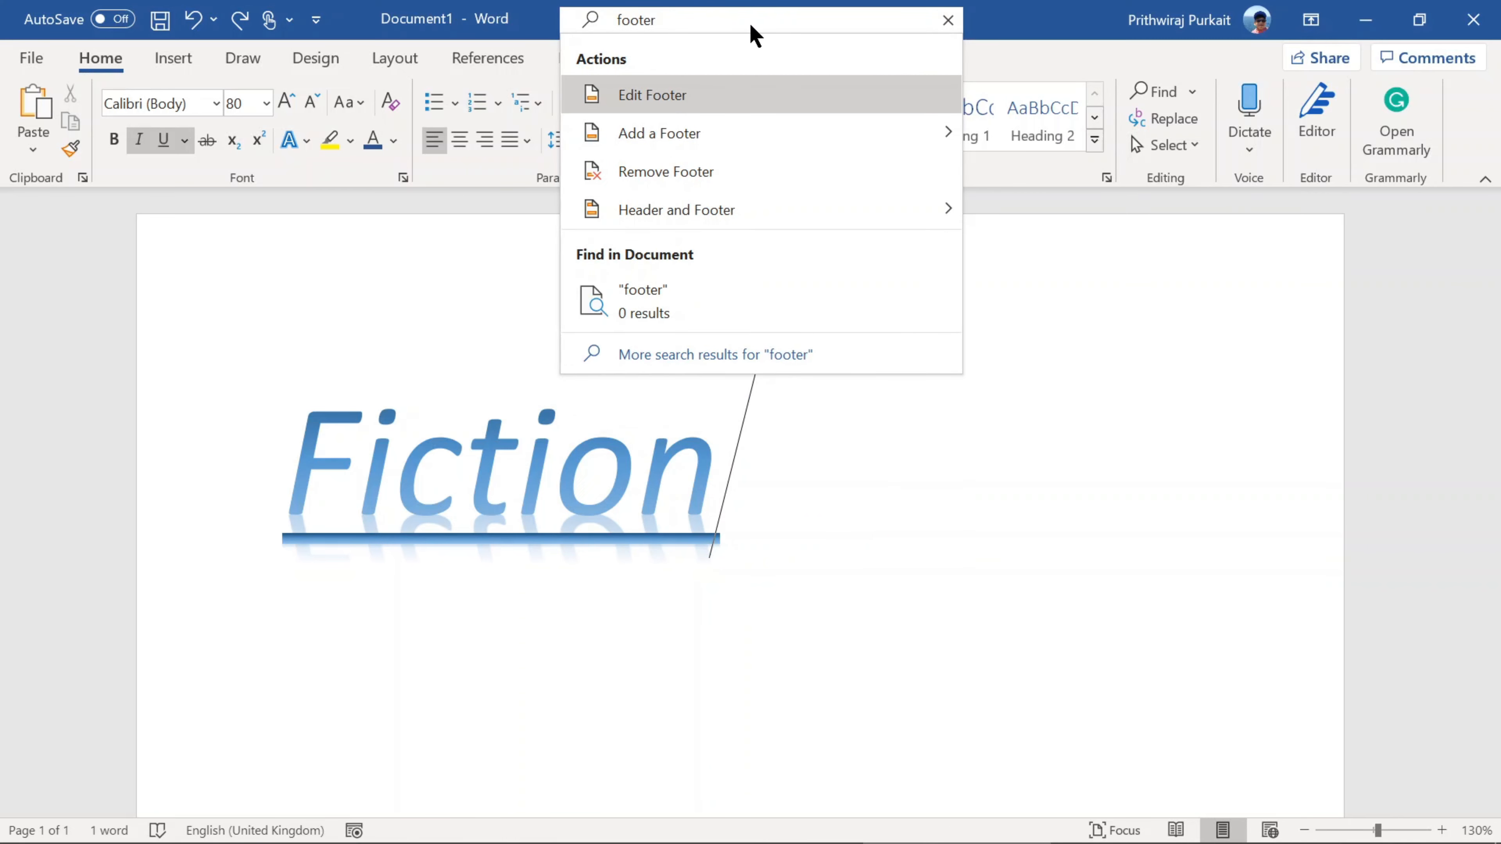
click(949, 20)
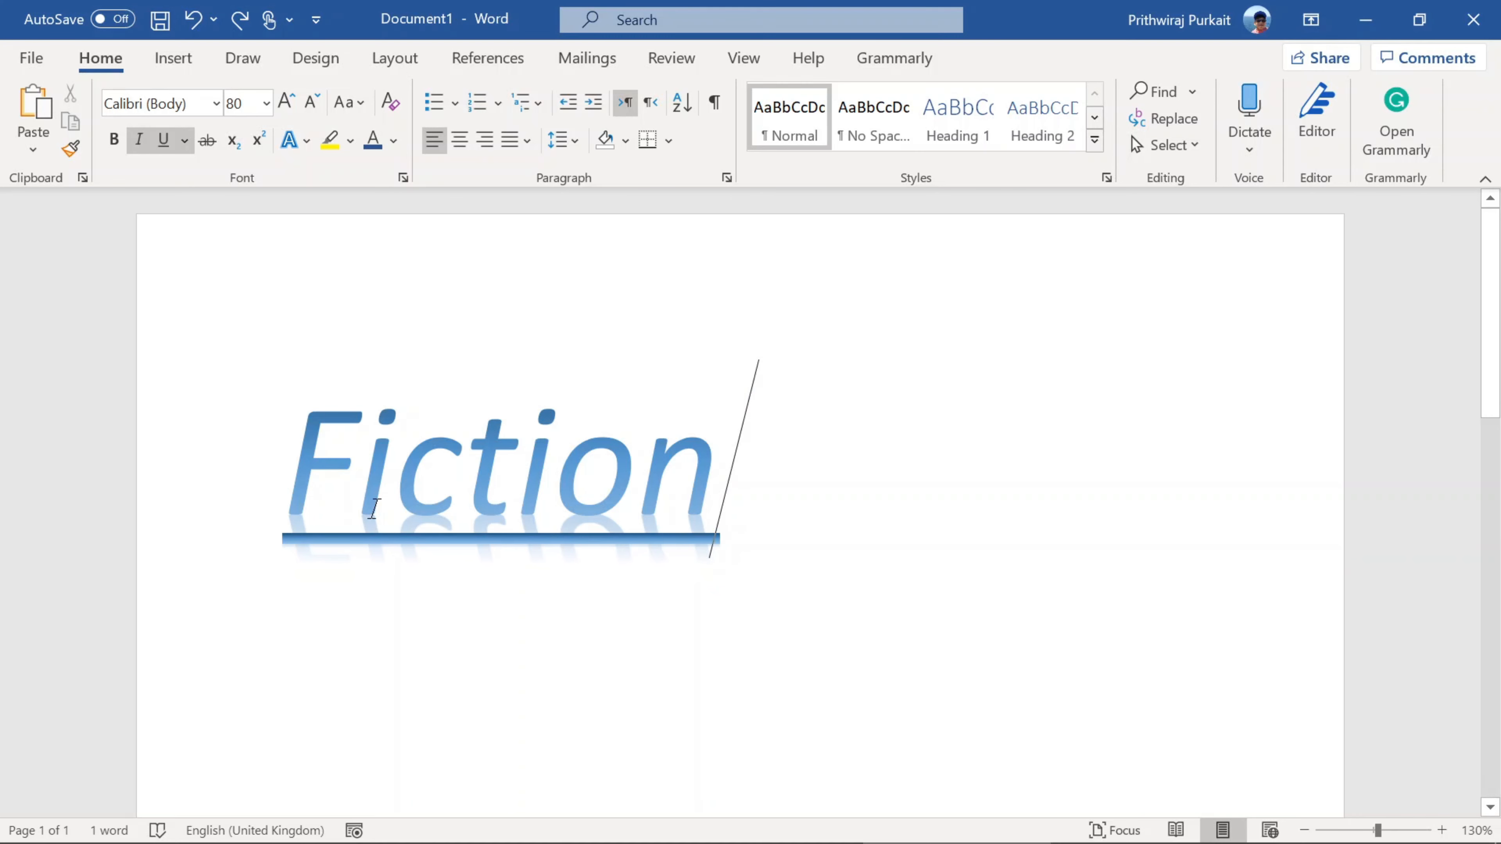
Step: Copy the word "Fiction" and paste a duplicate below the original
double_click(516, 482)
key(ctrl+c)
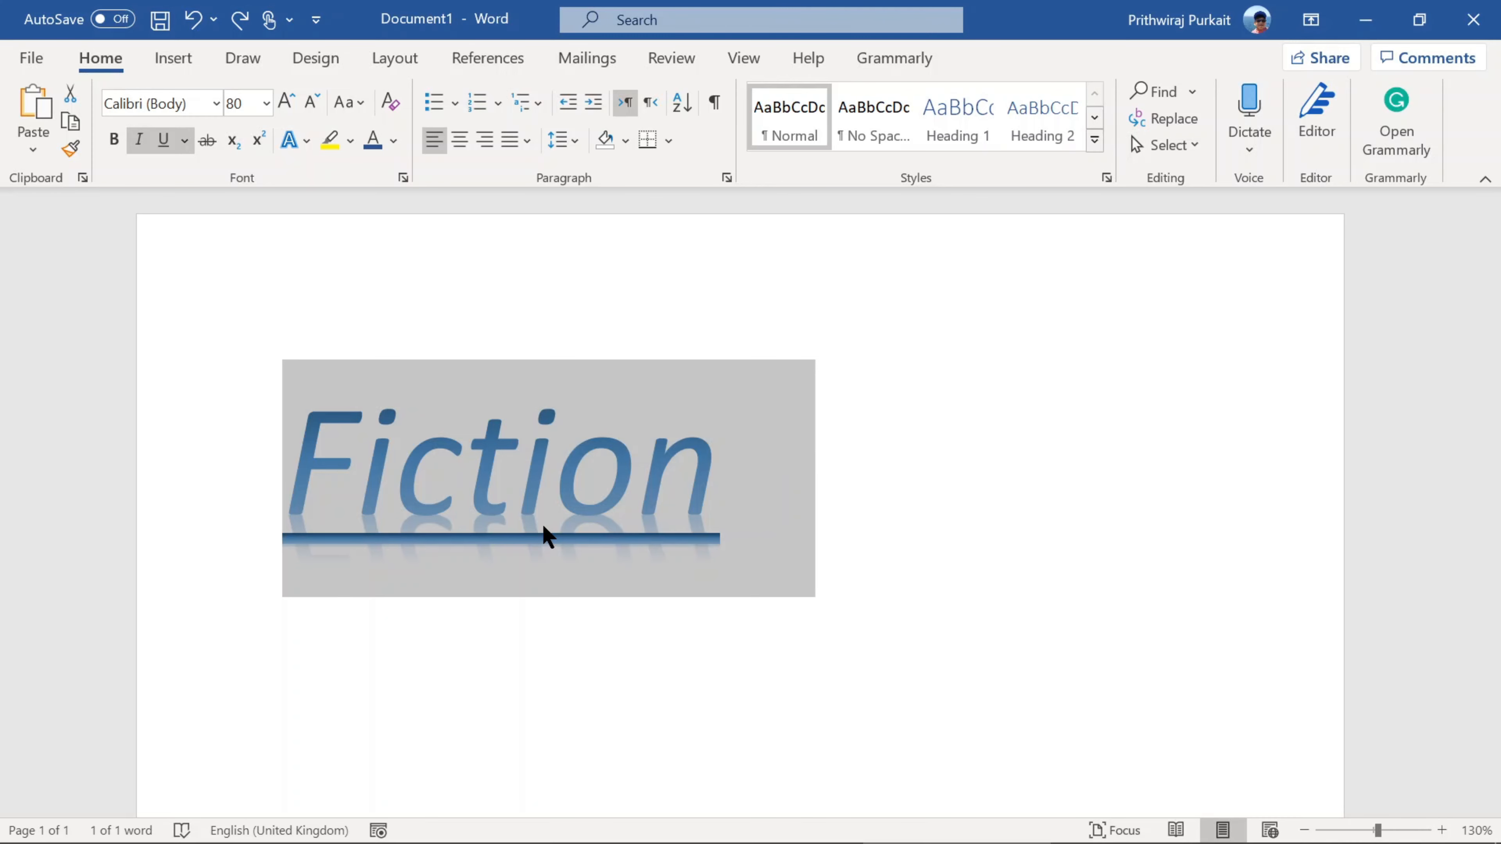
click(761, 503)
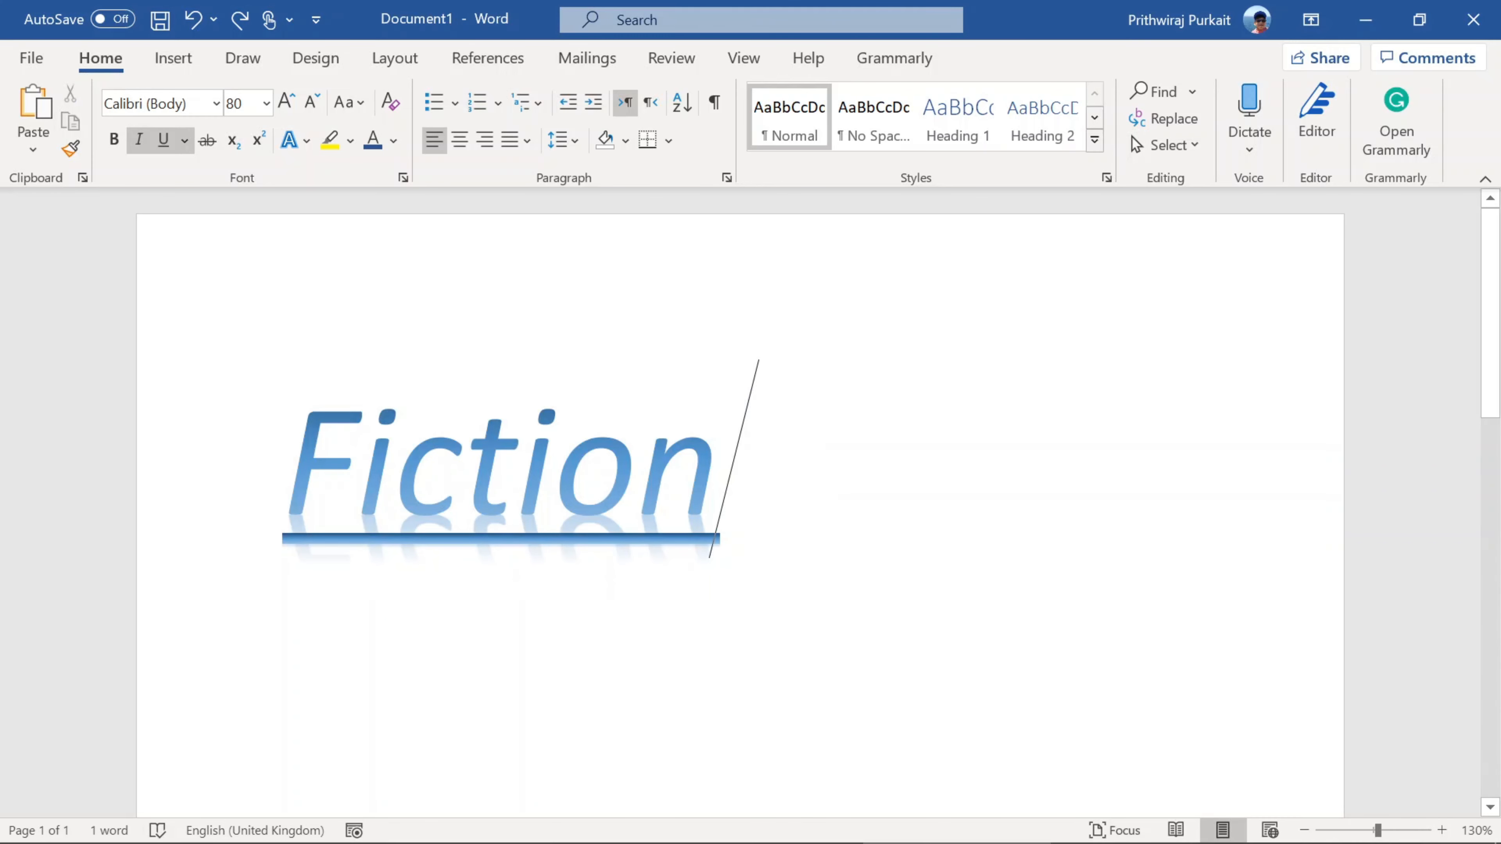
key(ctrl+v)
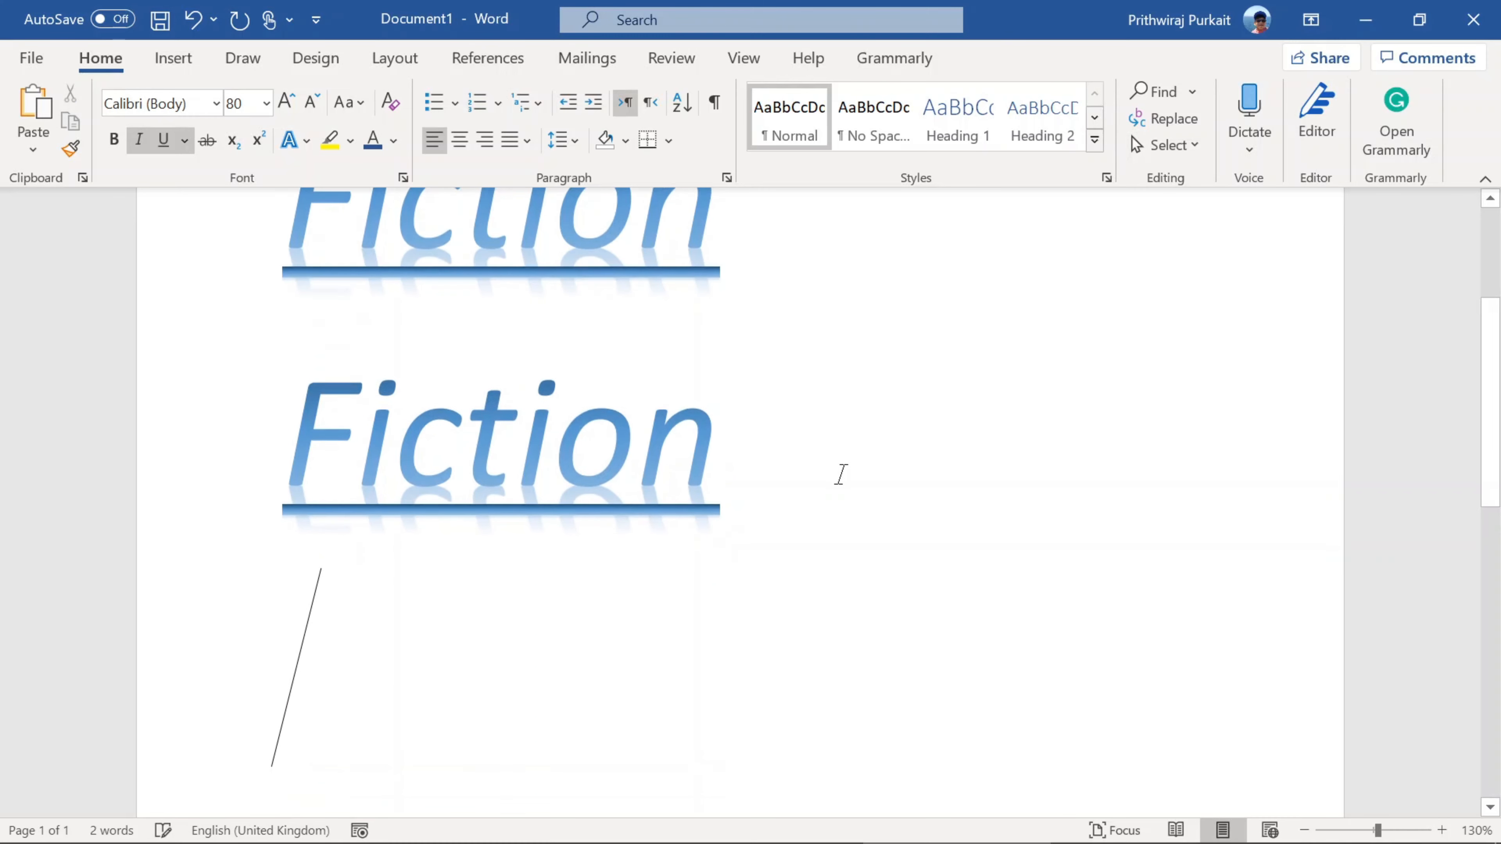
Step: Delete the duplicated "Fiction" and the extra line, leaving only the original word
key(BackSpace)
key(BackSpace)
key(BackSpace)
key(BackSpace)
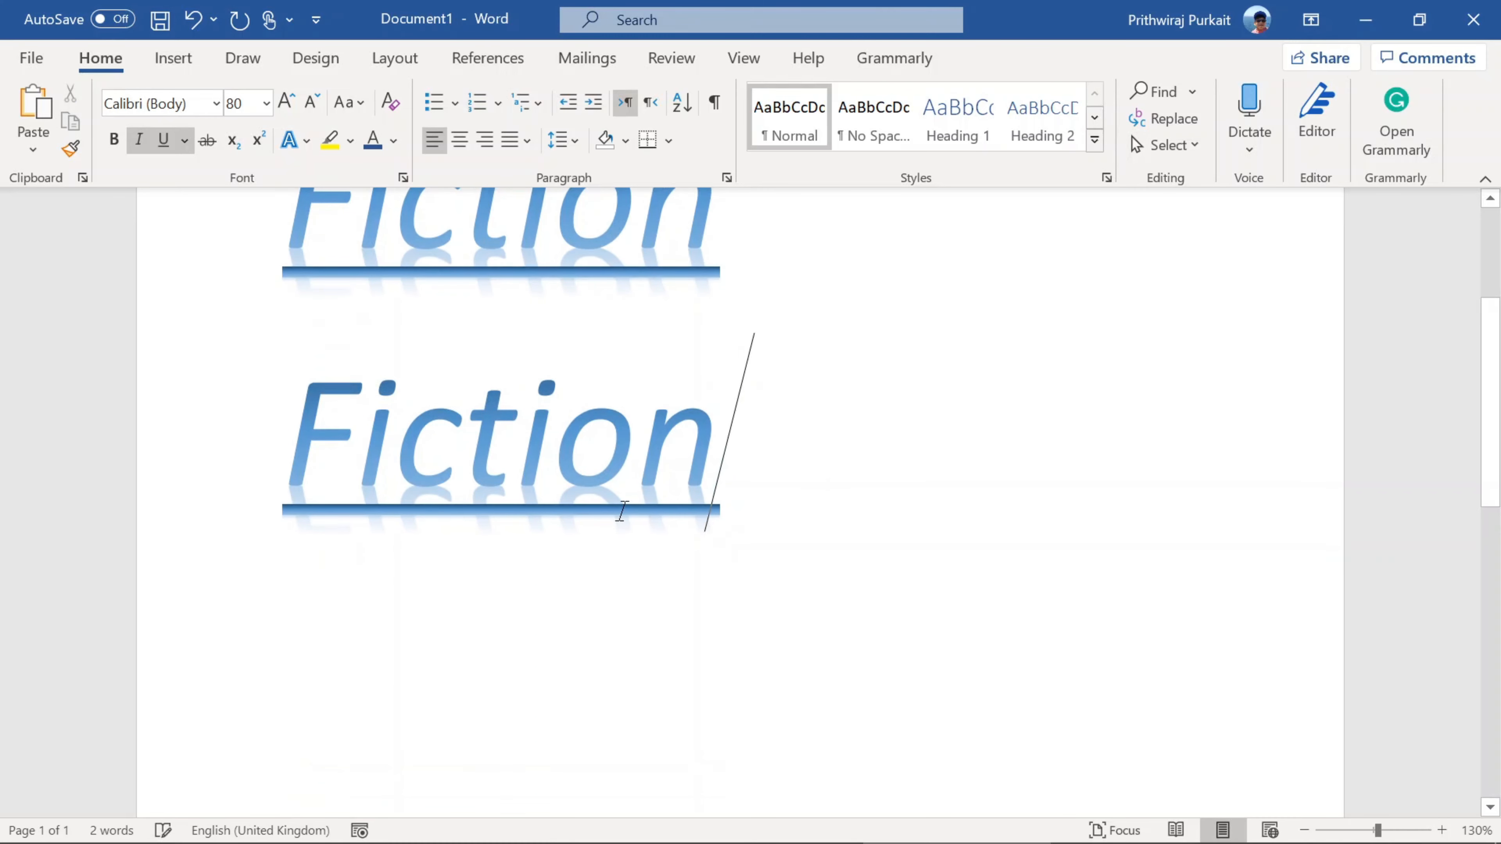
key(BackSpace)
key(BackSpace)
key(BackSpace)
key(BackSpace)
key(BackSpace)
key(BackSpace)
text(n)
scroll(647, 436, up, 3)
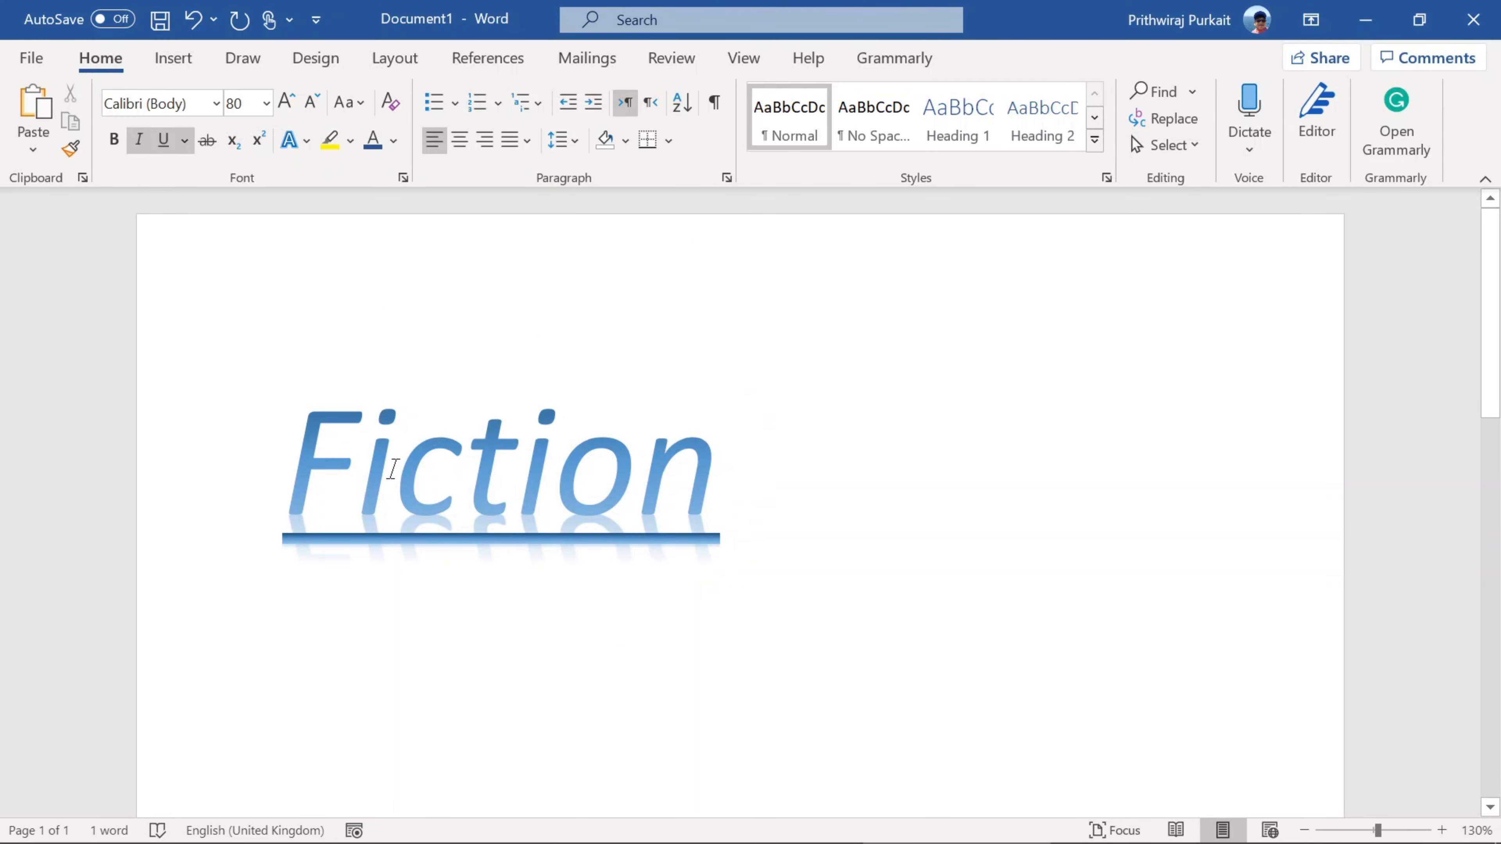
Step: Extend the word "Fiction" into the sentence "Fiction is a very good topic."
text(is)
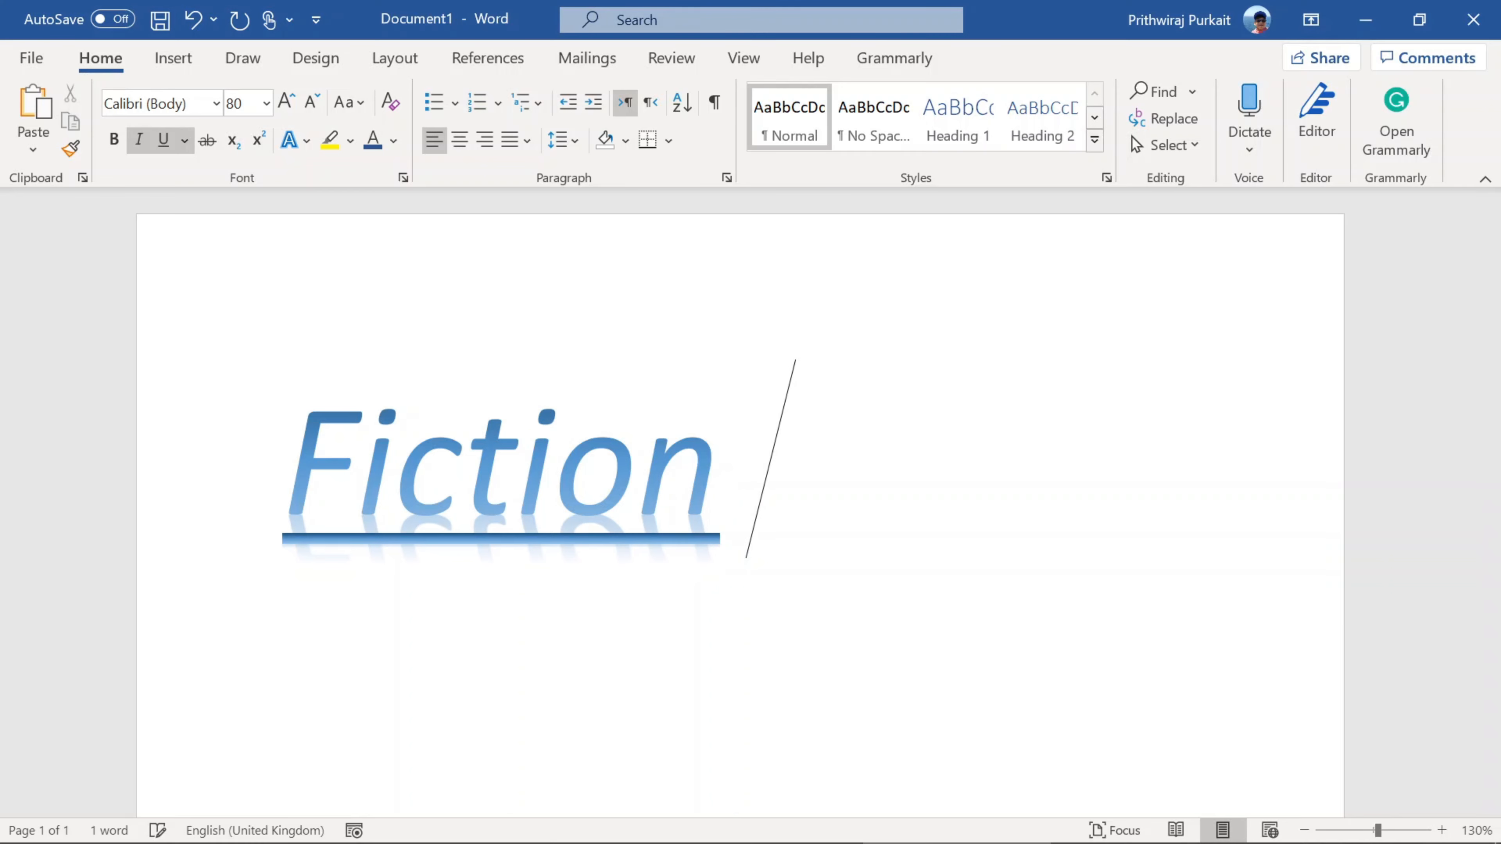
text( a)
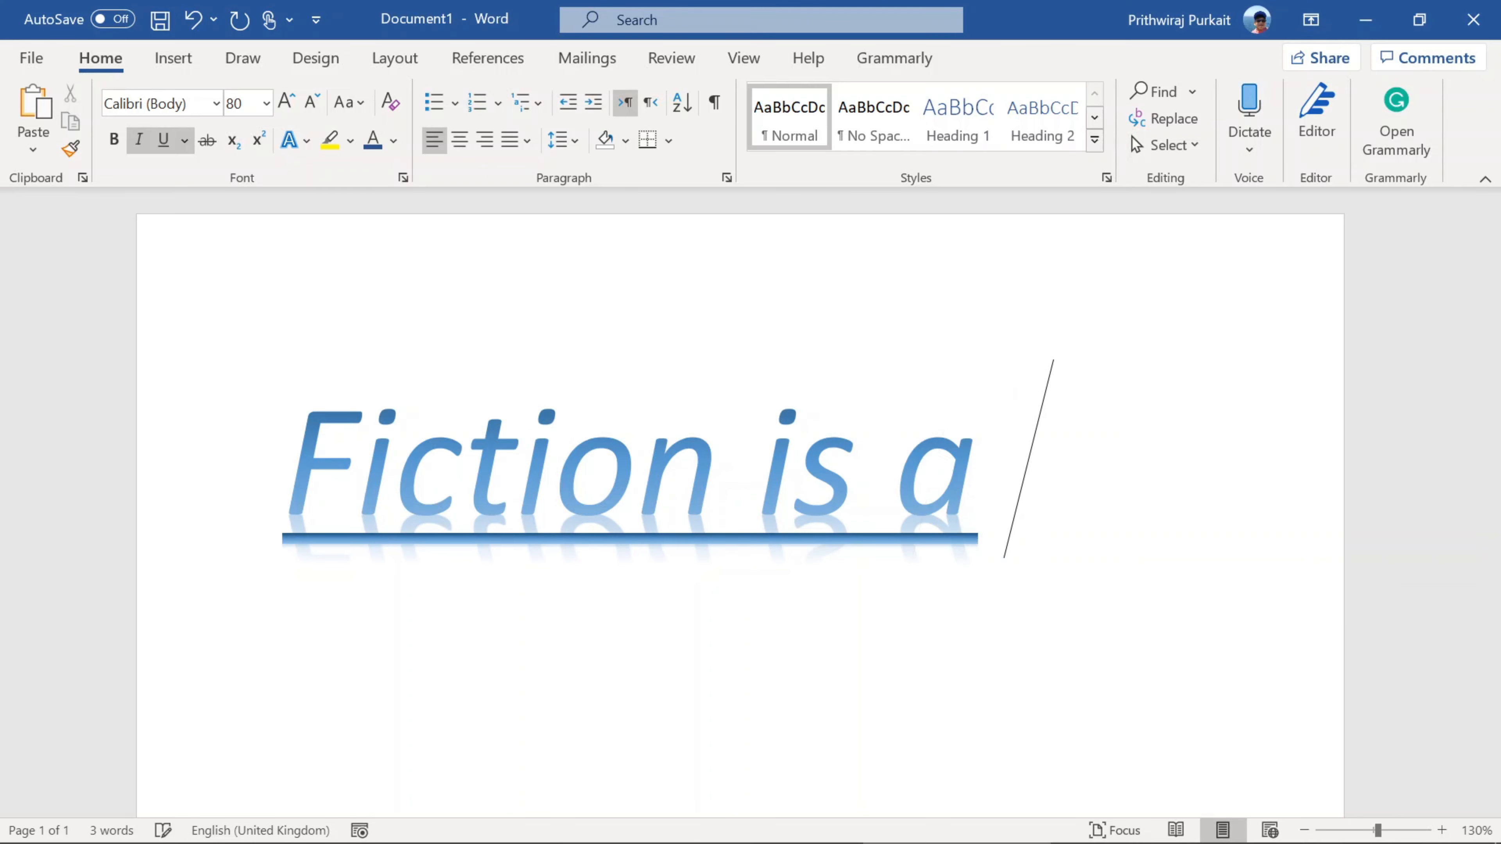
text( ver)
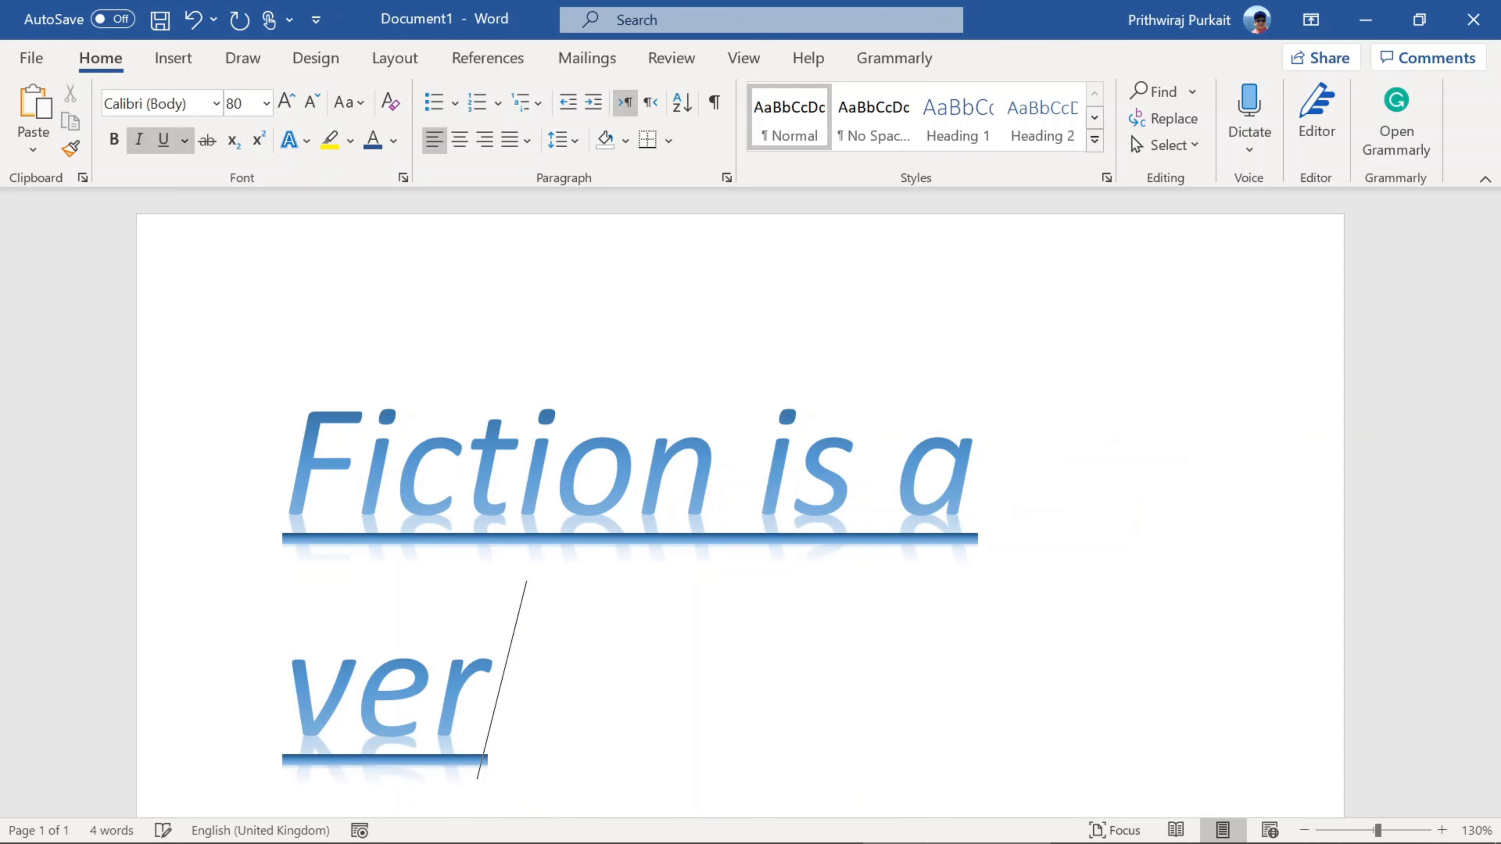
text(y good)
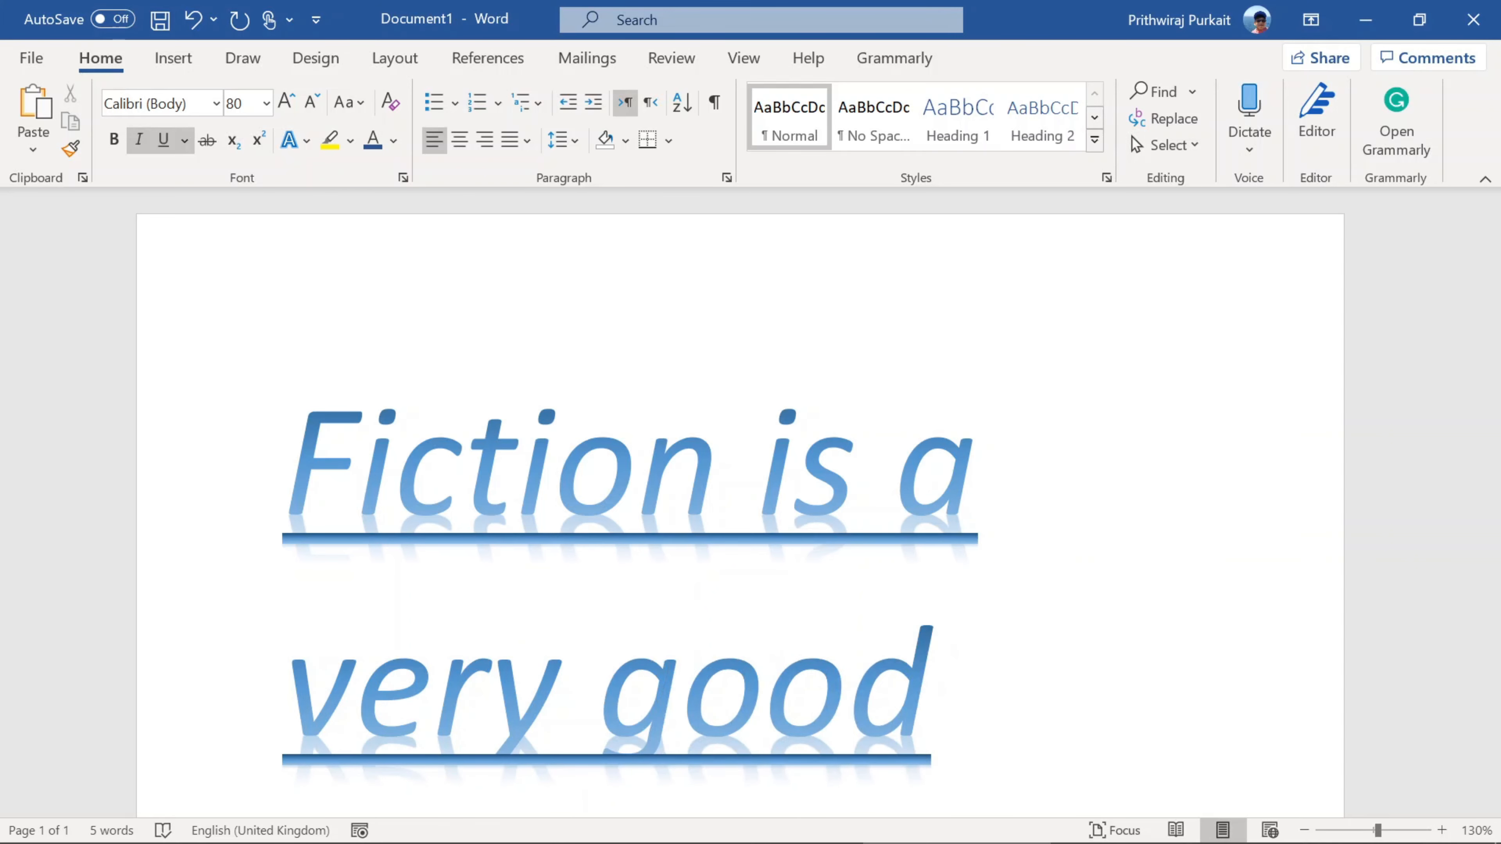
text( topic,)
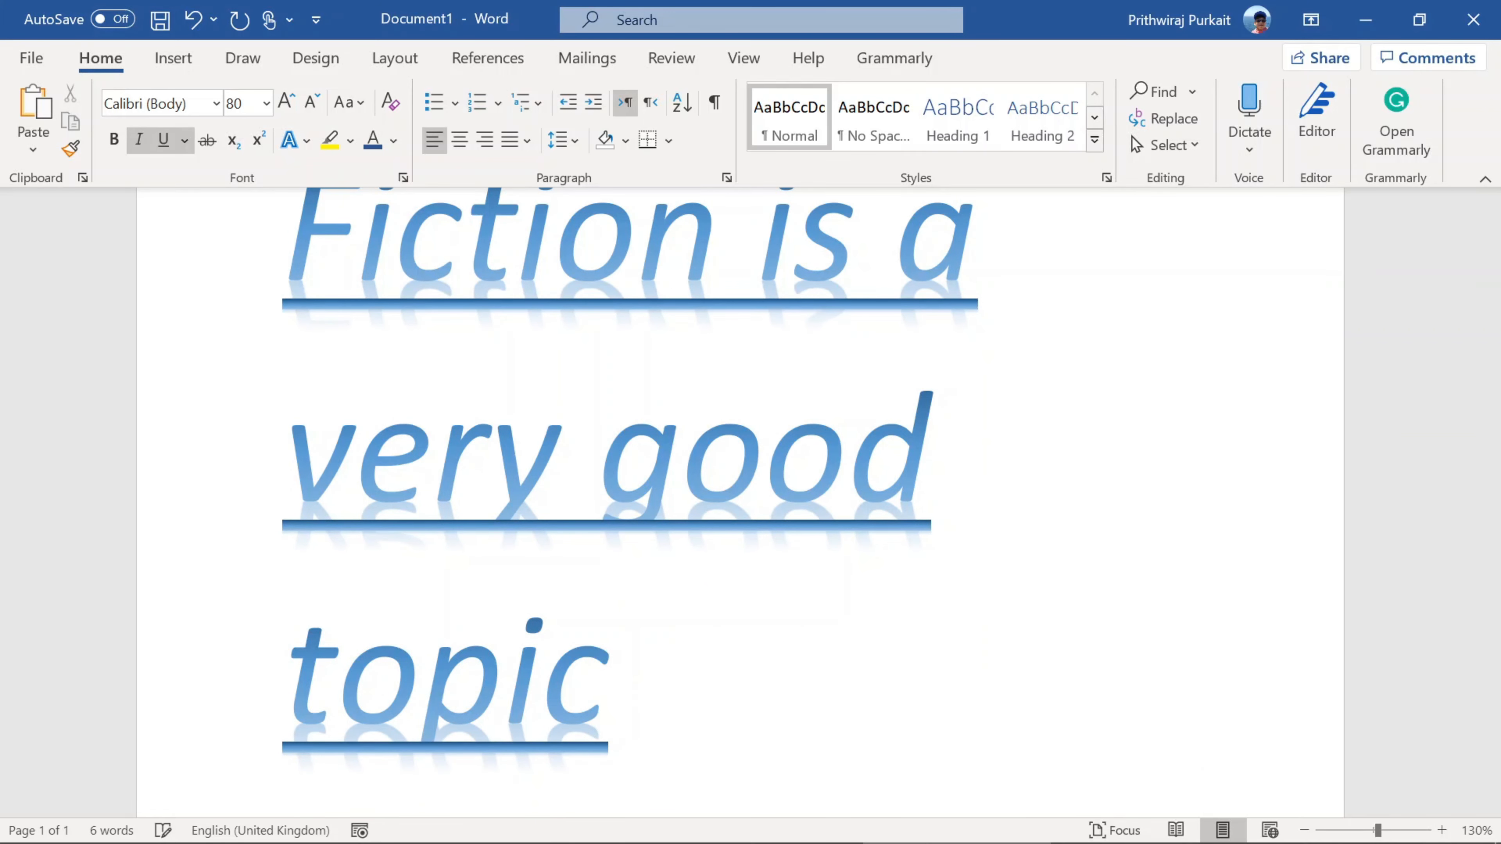
key(BackSpace)
text(.)
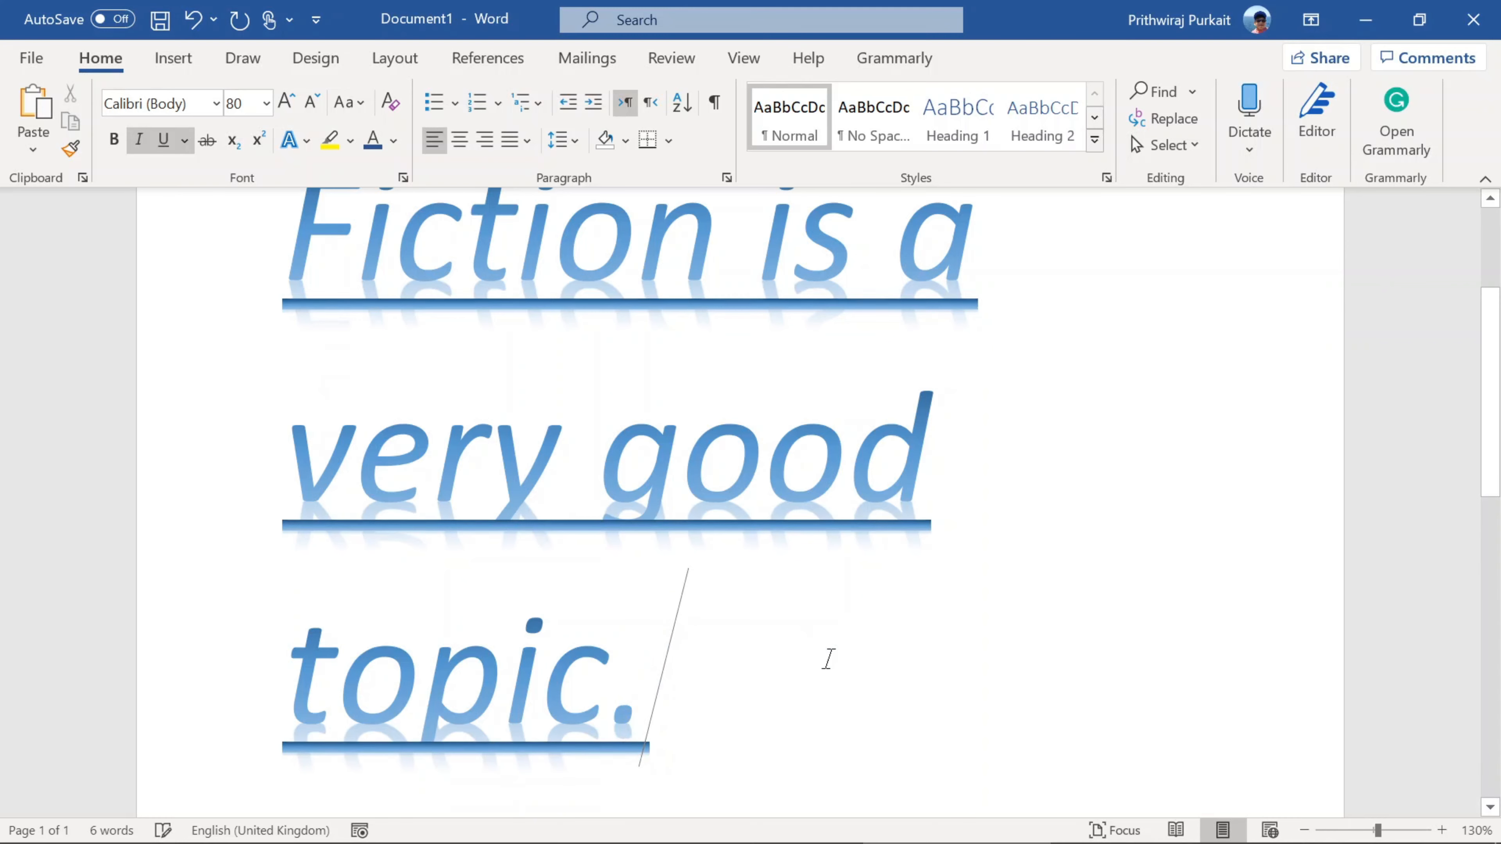
Step: Select the single word "very" in the sentence and clear that selection
scroll(816, 639, up, 3)
scroll(802, 603, down, 3)
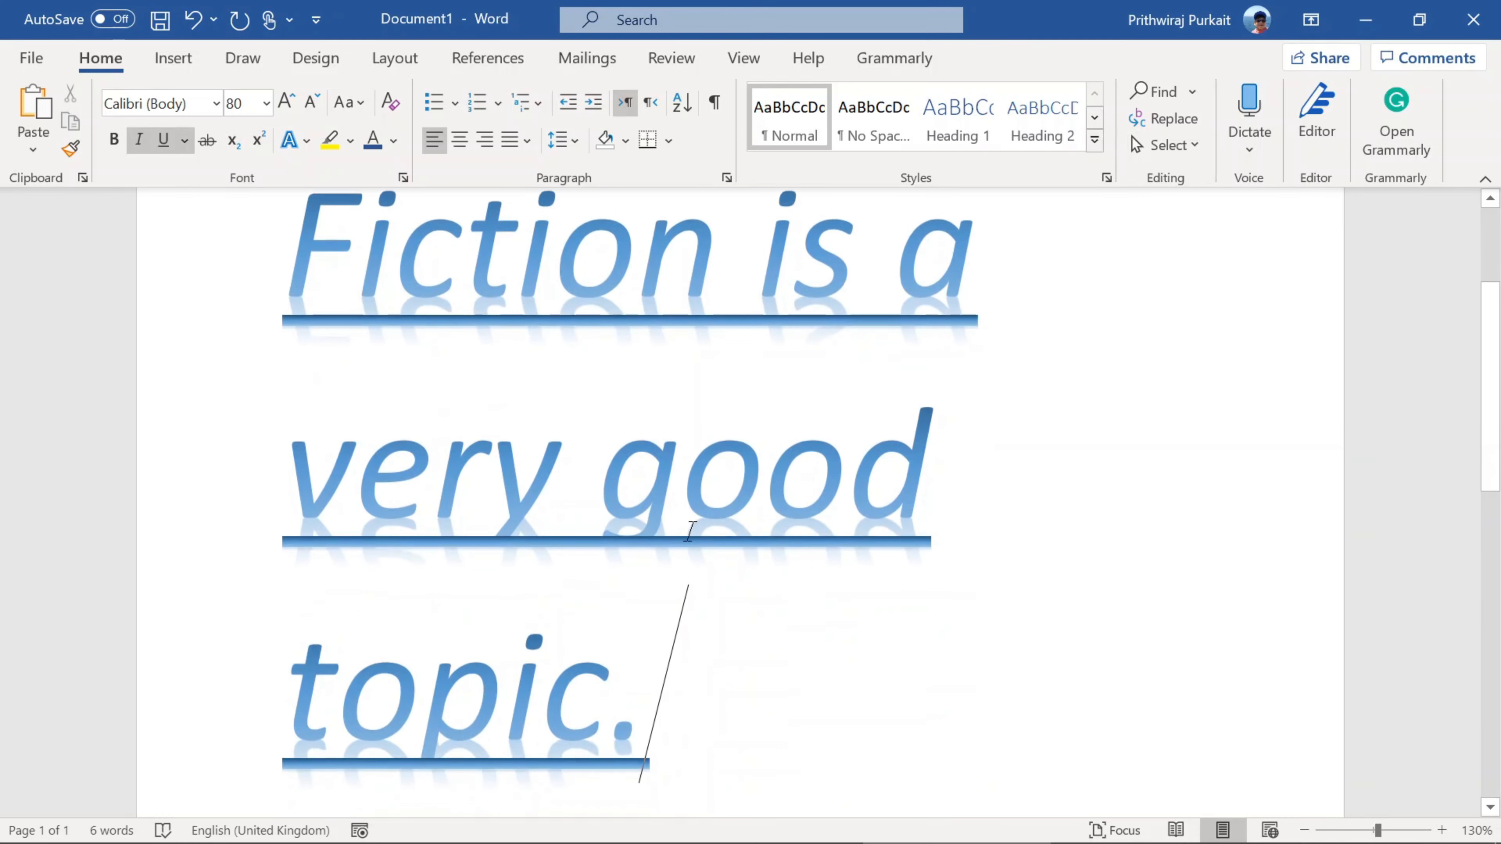
double_click(576, 475)
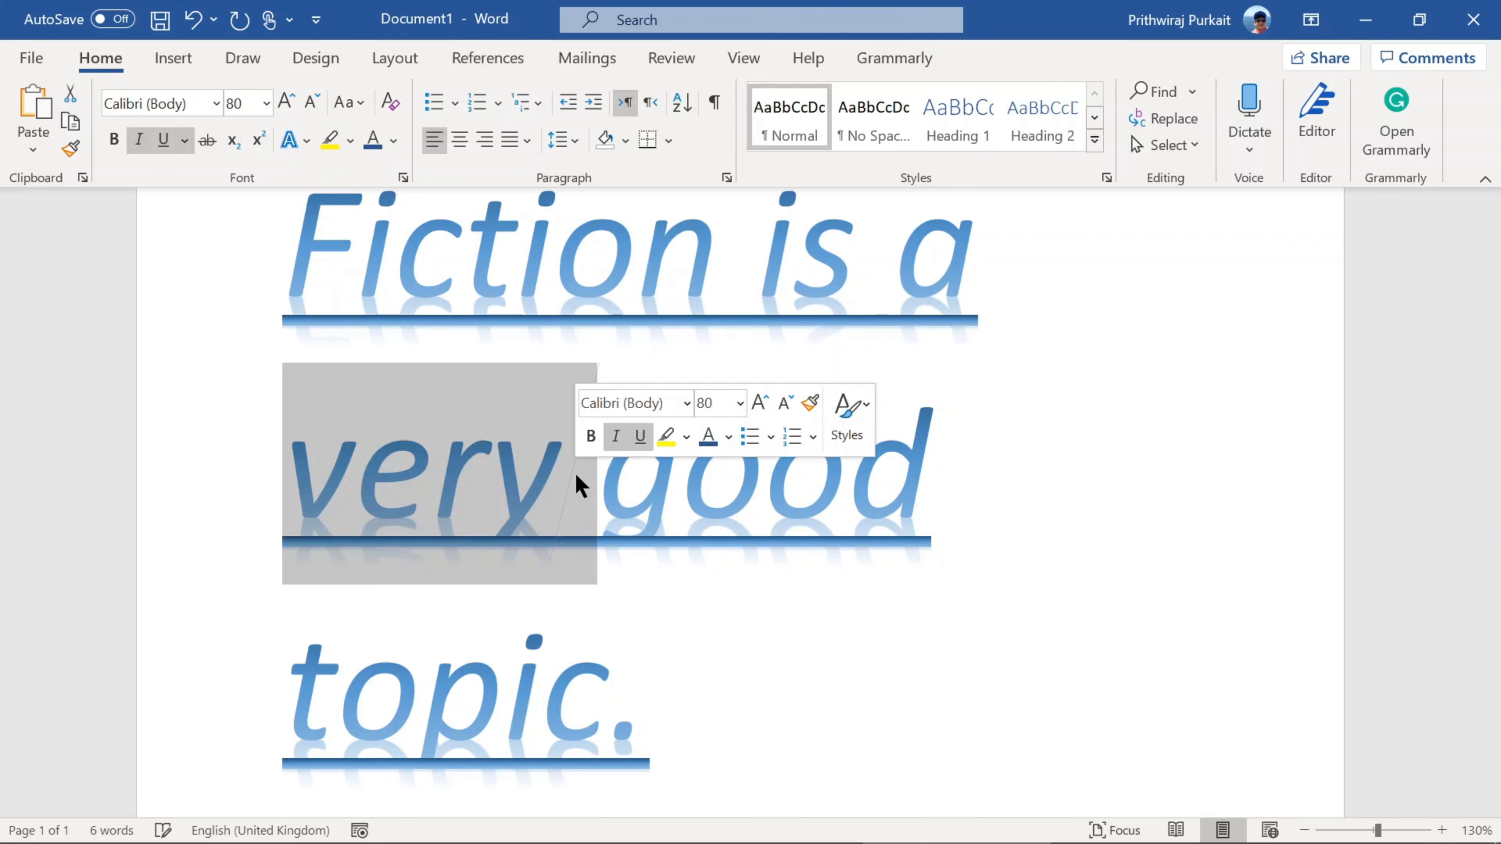
click(759, 497)
triple_click(758, 496)
double_click(758, 497)
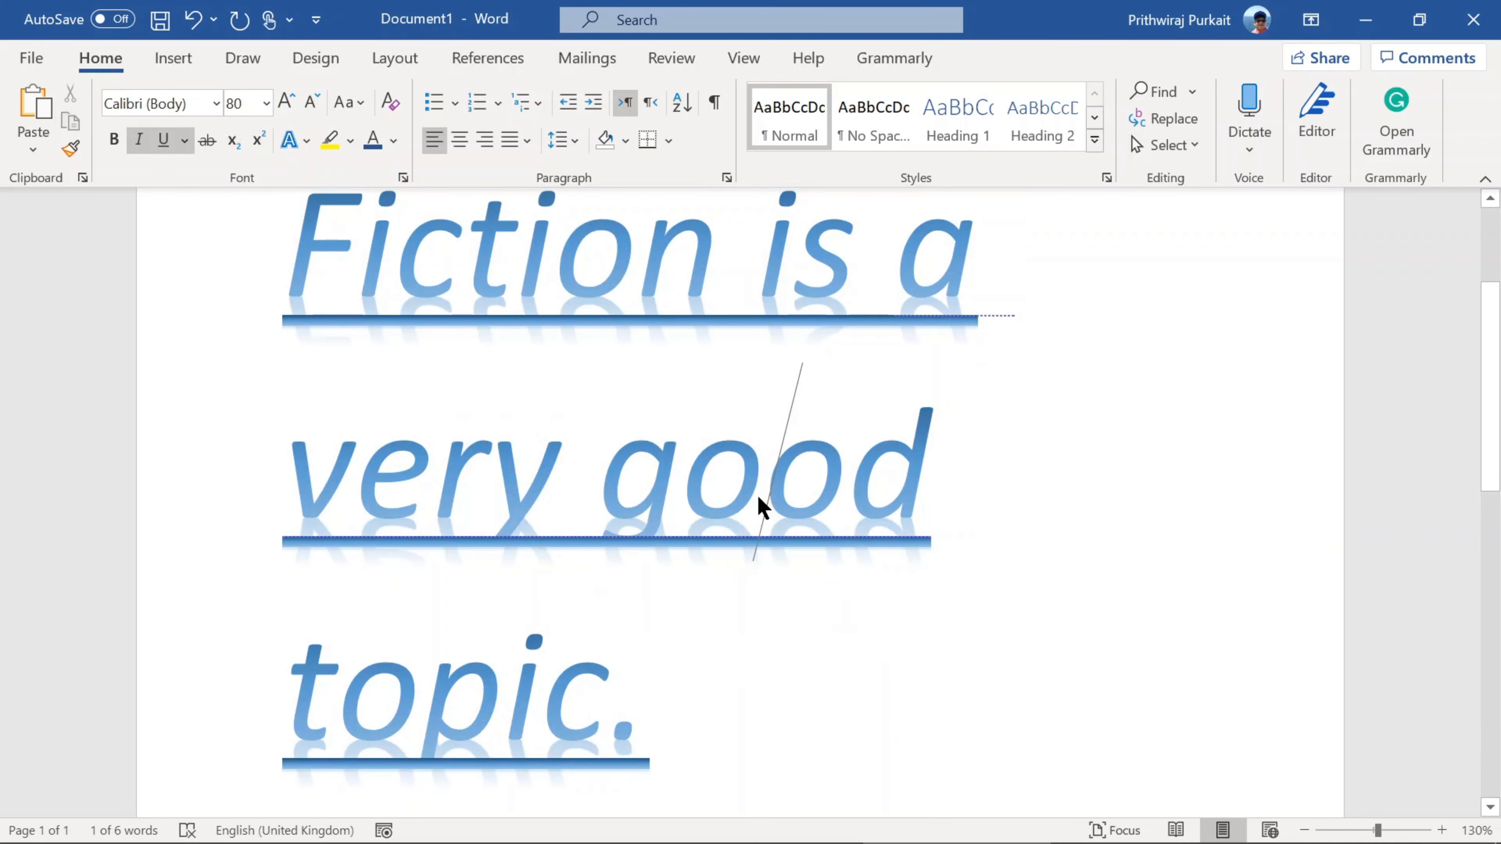
Step: Copy the whole paragraph "Fiction is a very good topic." and paste a duplicate after it
triple_click(758, 497)
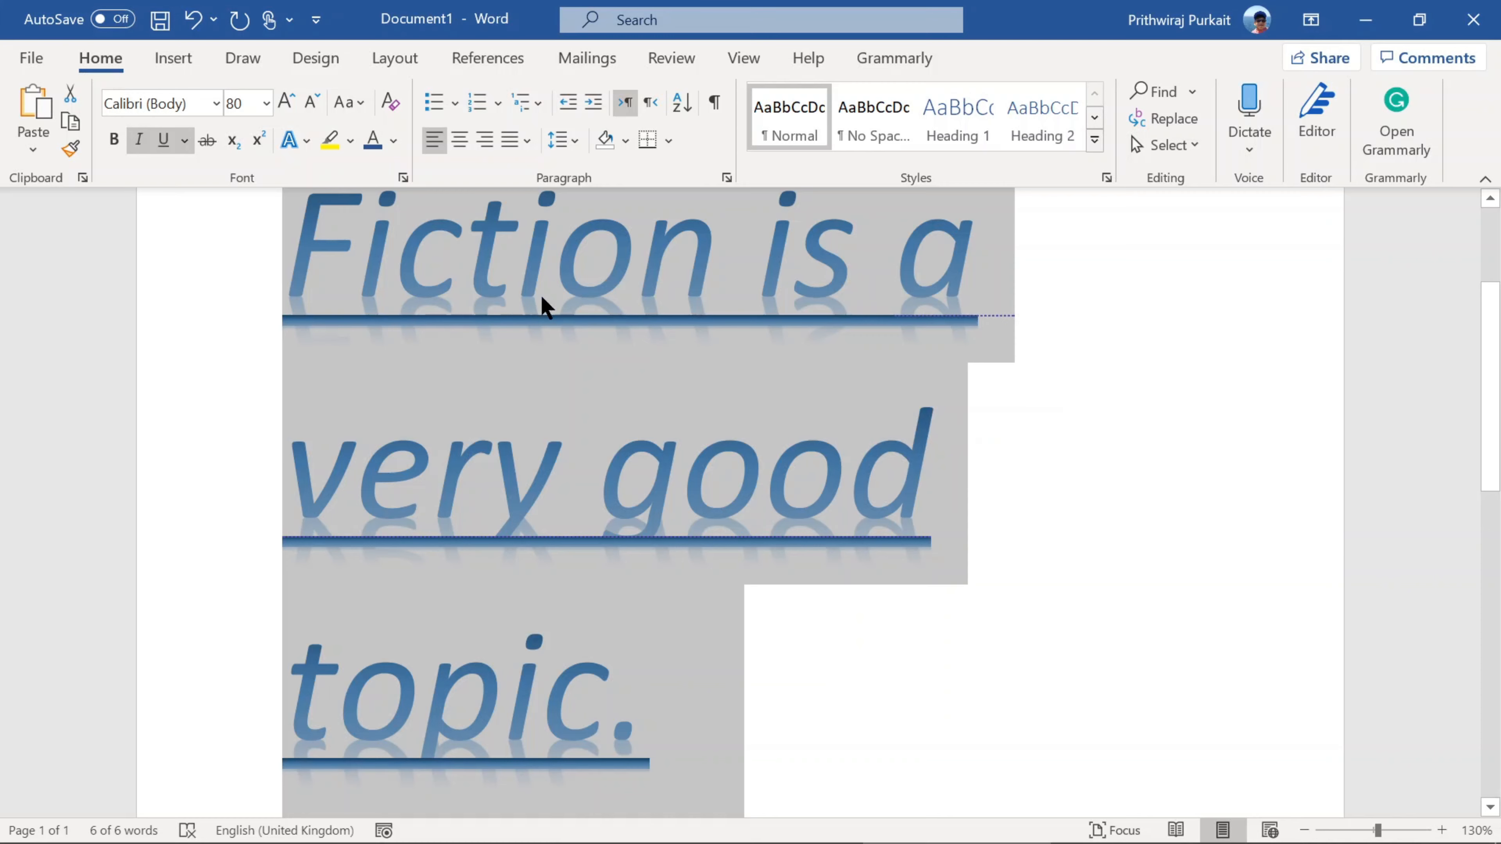
scroll(398, 345, up, 3)
scroll(767, 412, down, 6)
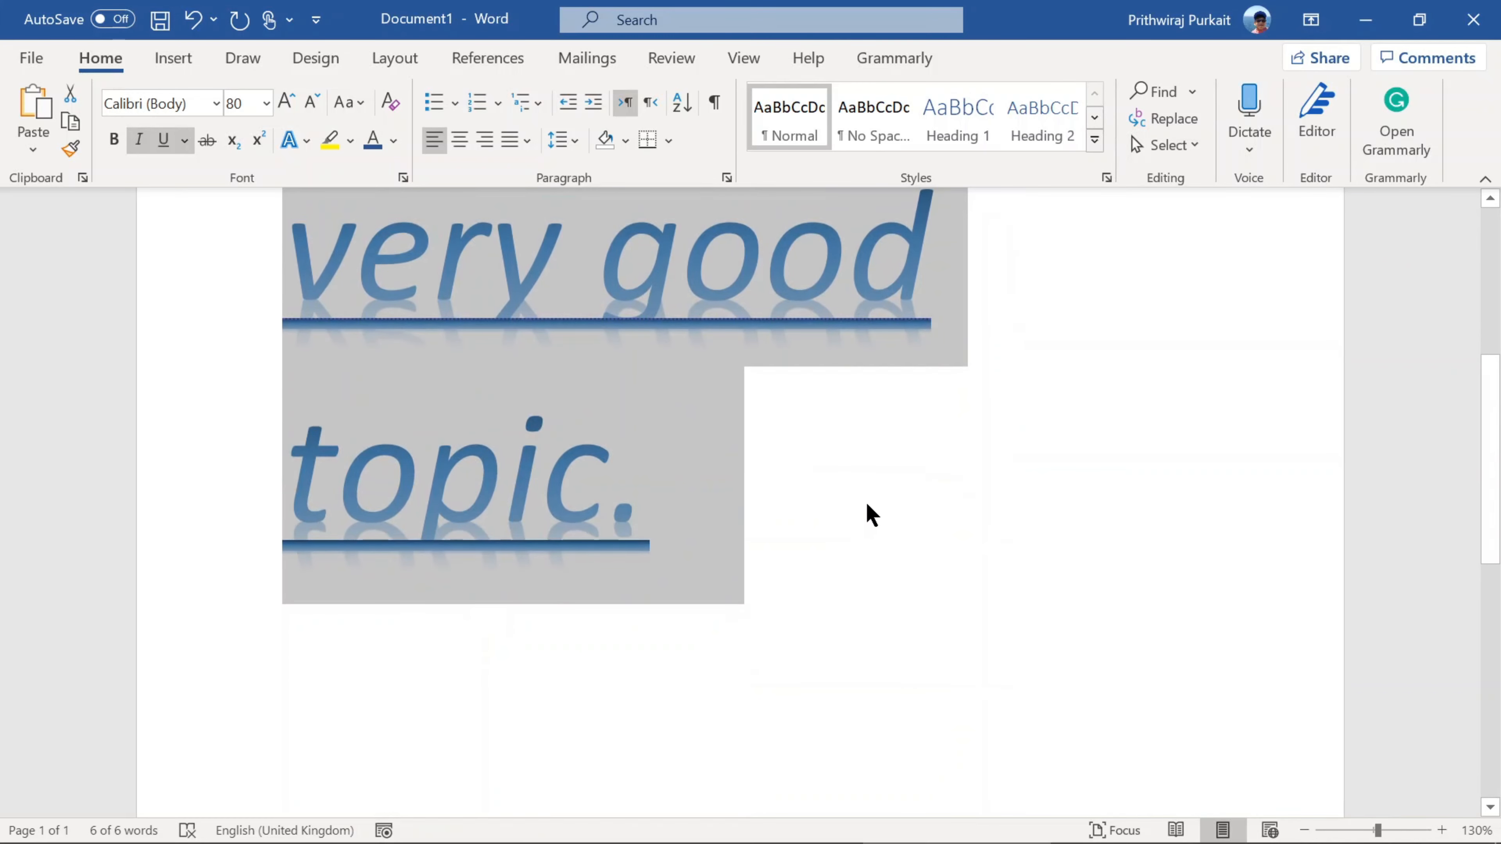
scroll(869, 506, up, 2)
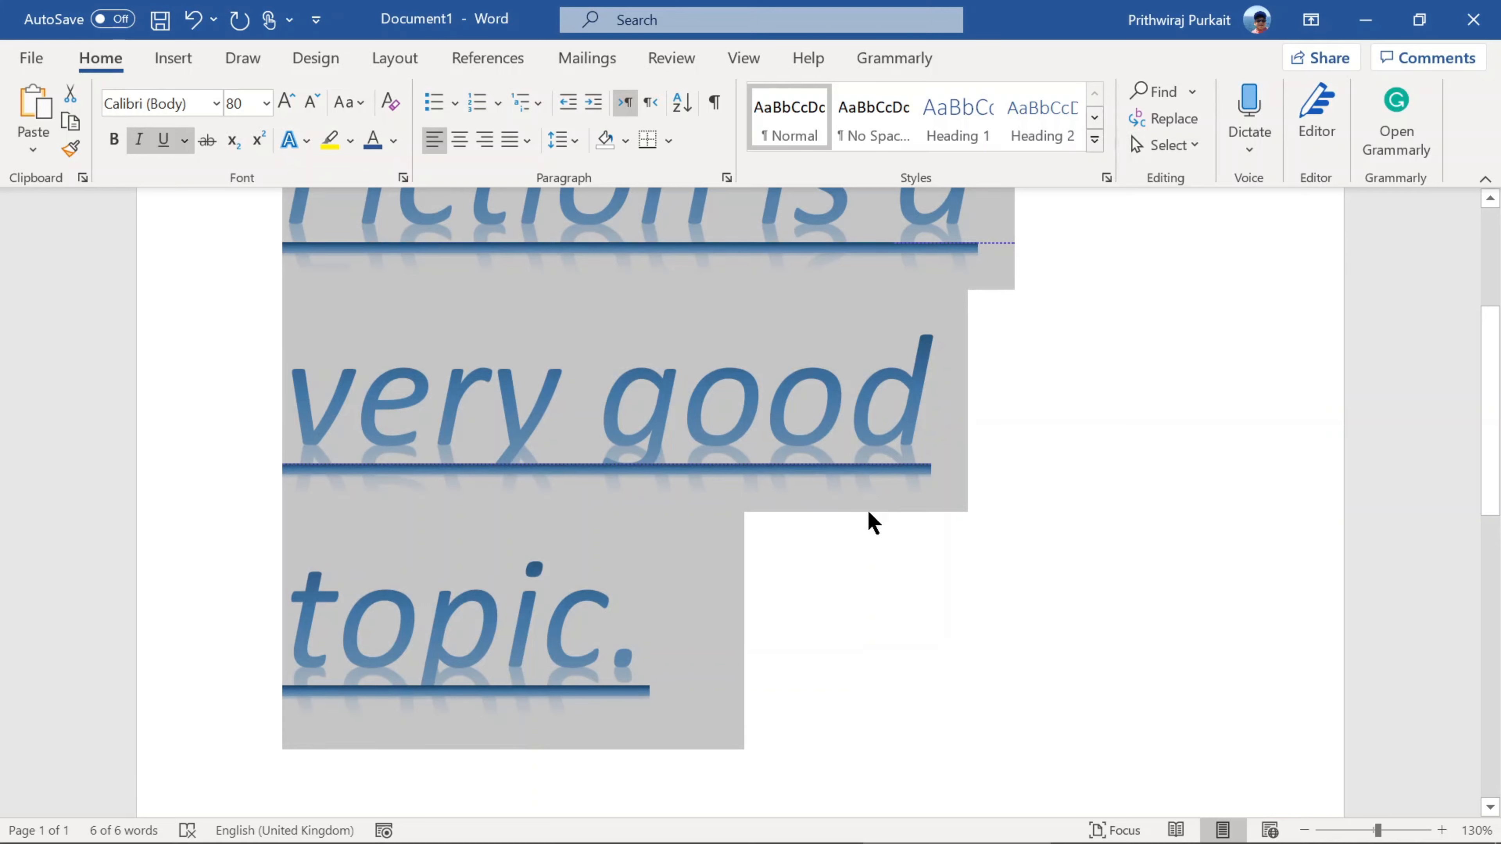
click(861, 624)
scroll(825, 621, down, 2)
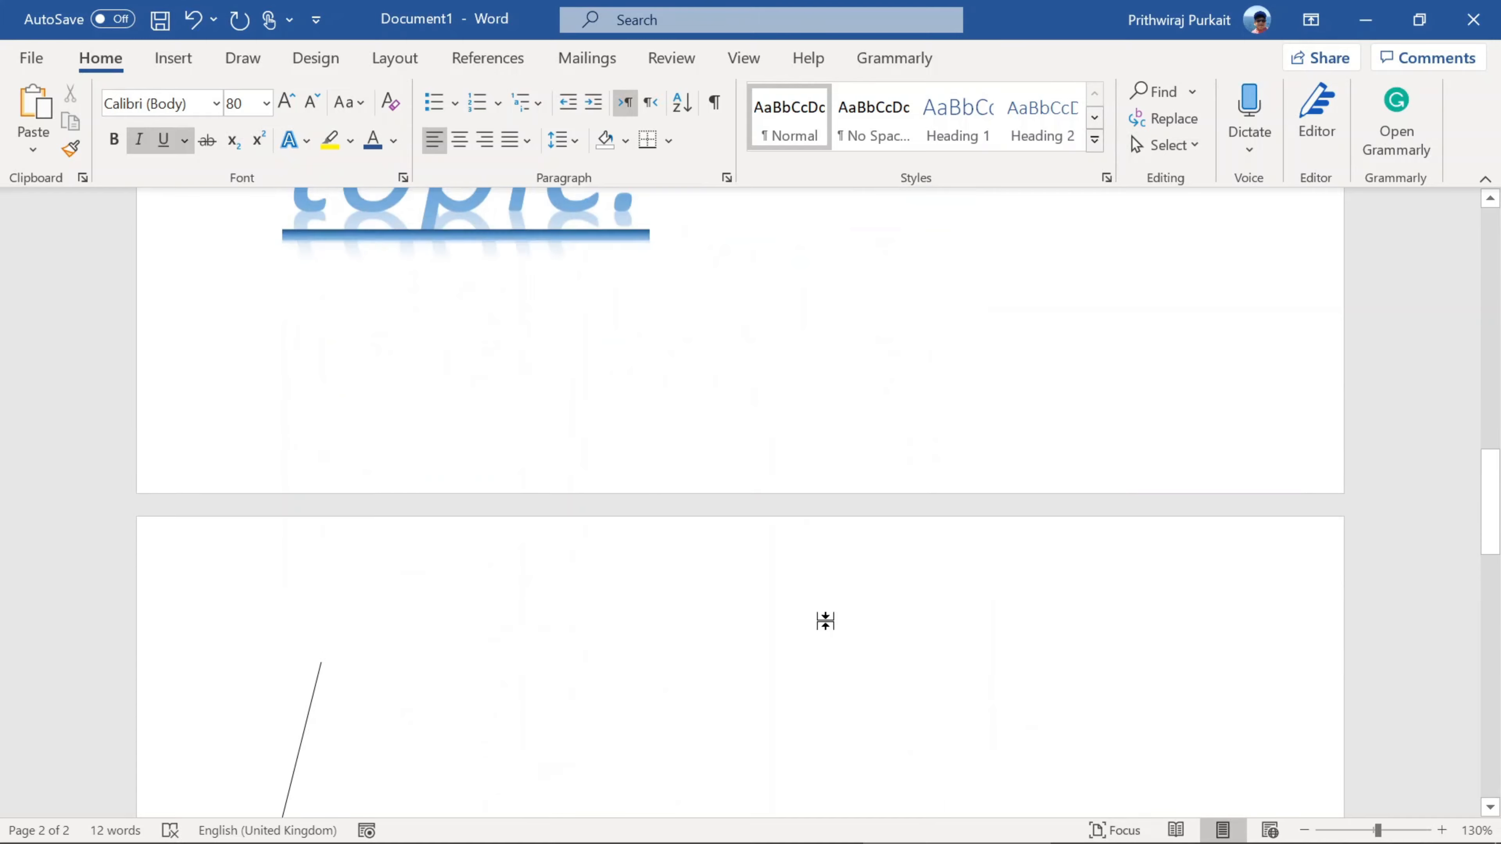
scroll(824, 620, down, 6)
scroll(767, 637, up, 20)
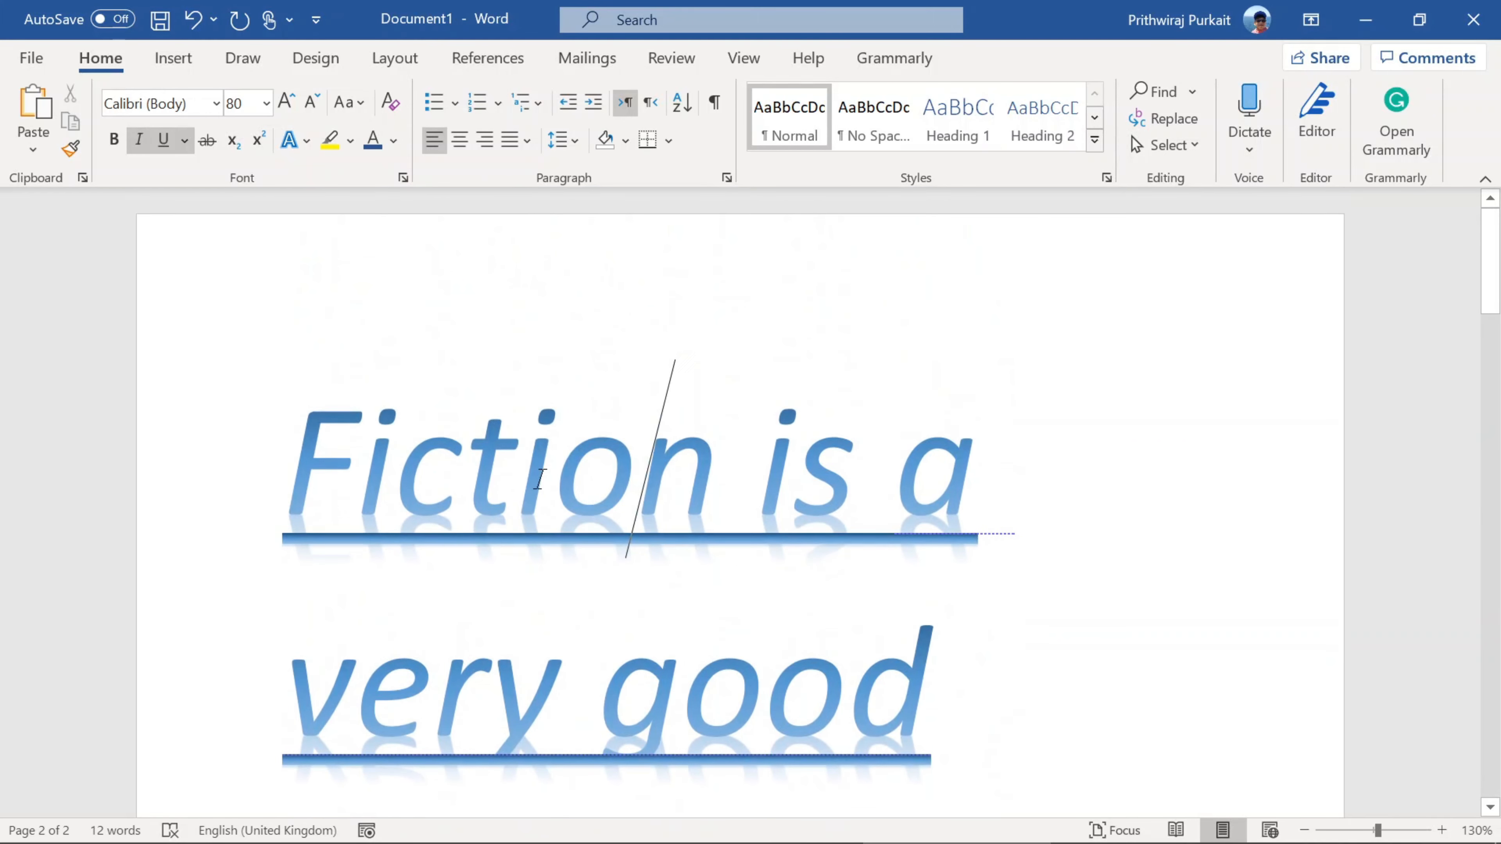
scroll(690, 490, down, 8)
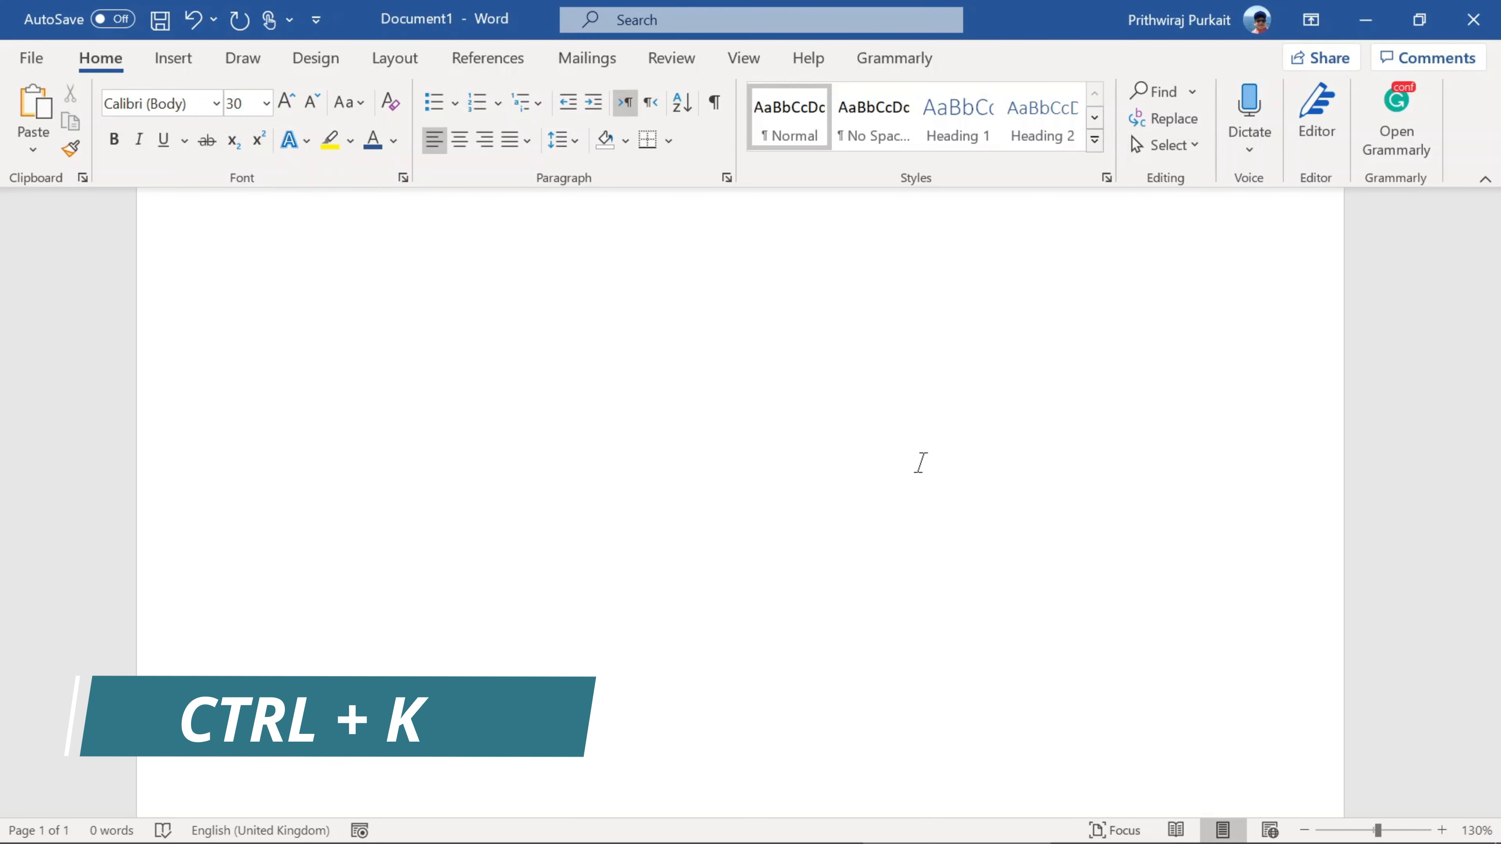
Step: Open the Insert Hyperlink dialog and review the options for linking to existing files and new documents
key(ctrl+k)
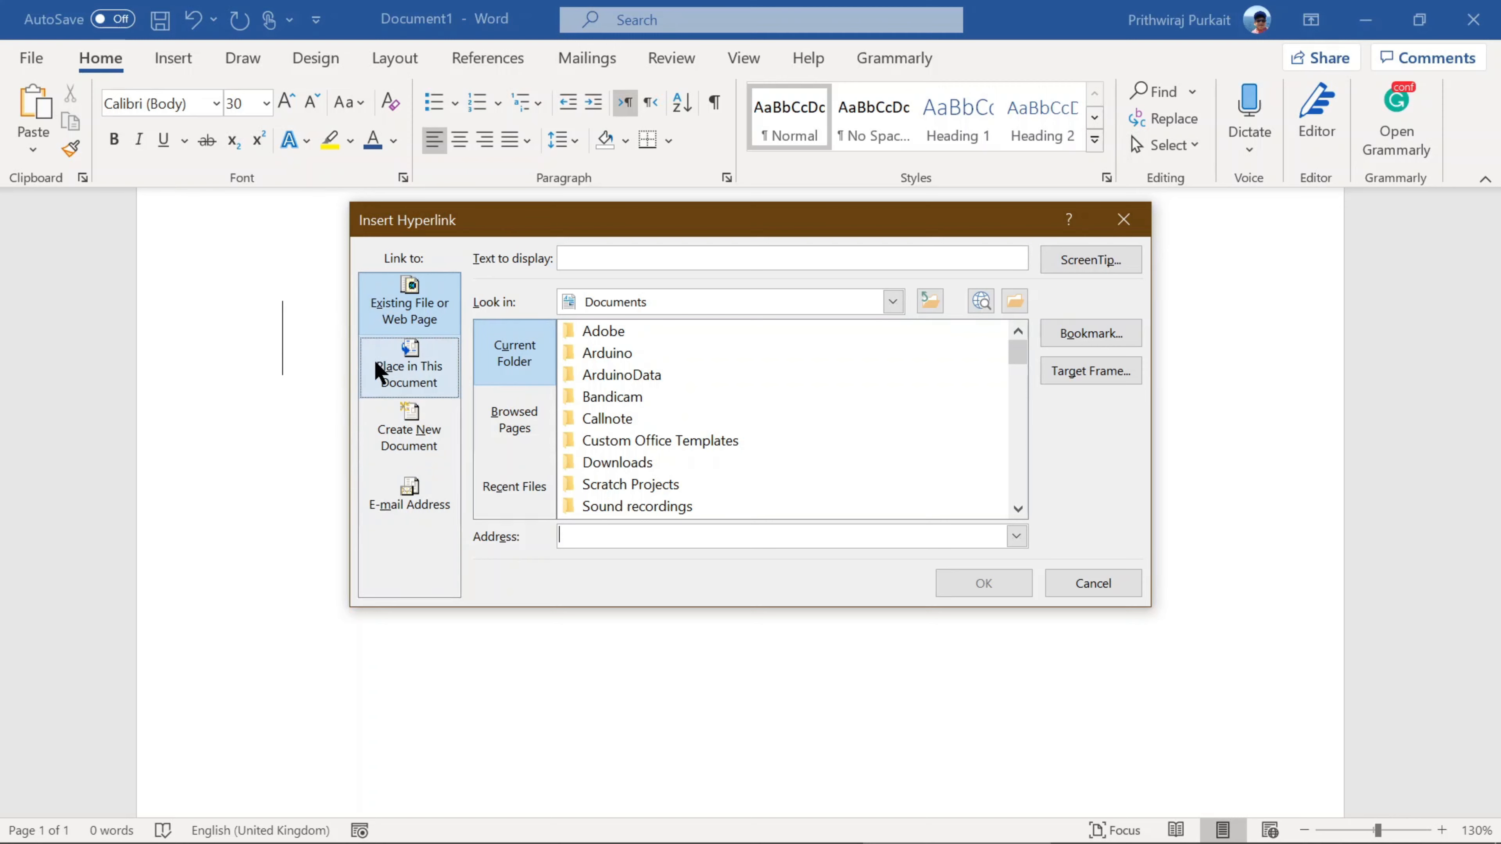
scroll(679, 384, down, 10)
scroll(739, 426, down, 5)
scroll(839, 413, up, 15)
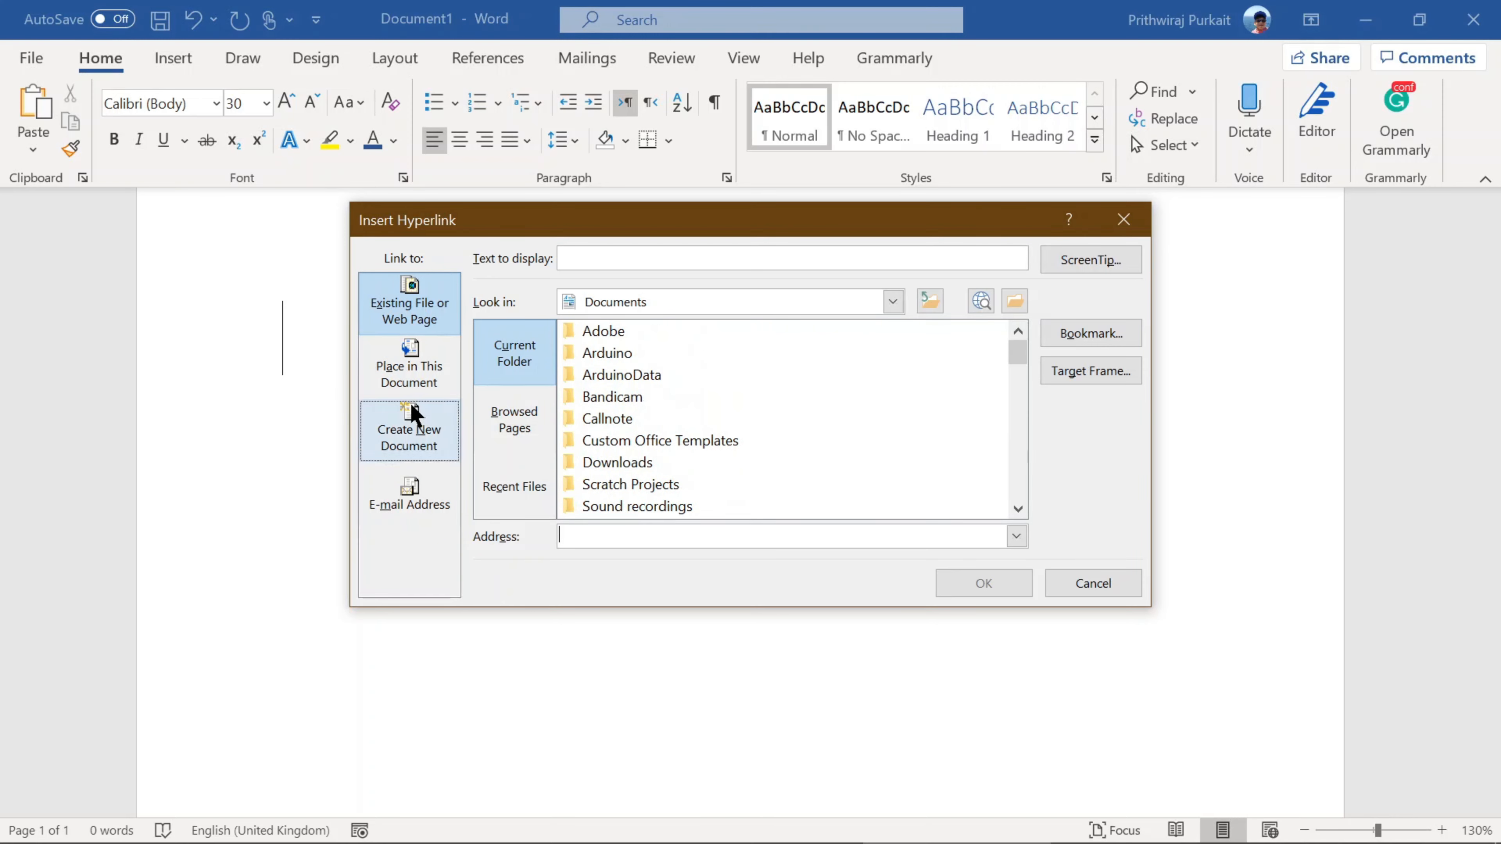
click(415, 414)
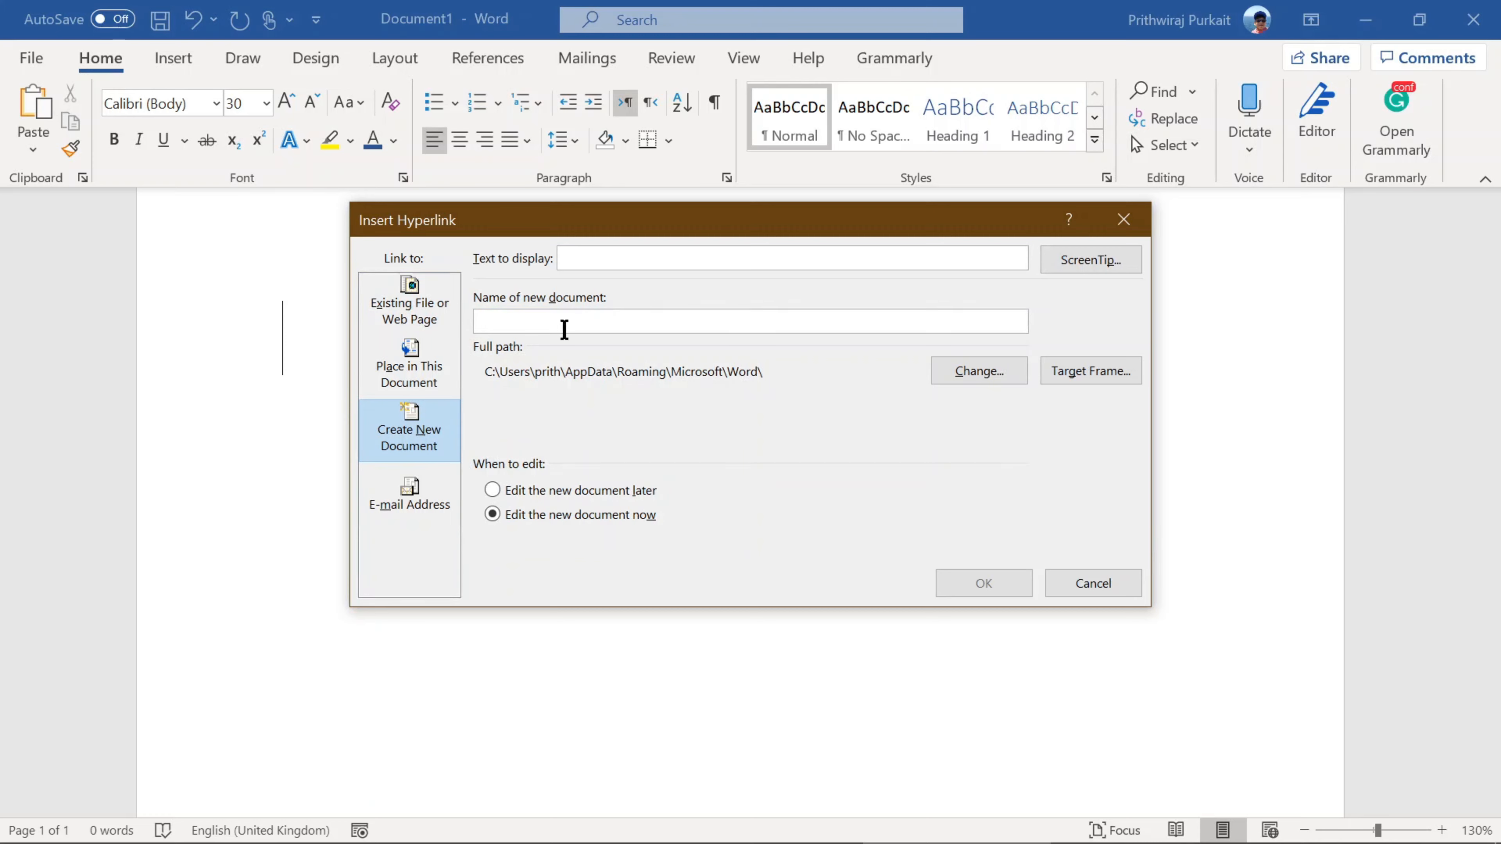
Step: Set up an e-mail link with display text "My Buisness Email" and fill in the recipient's e-mail address
click(408, 496)
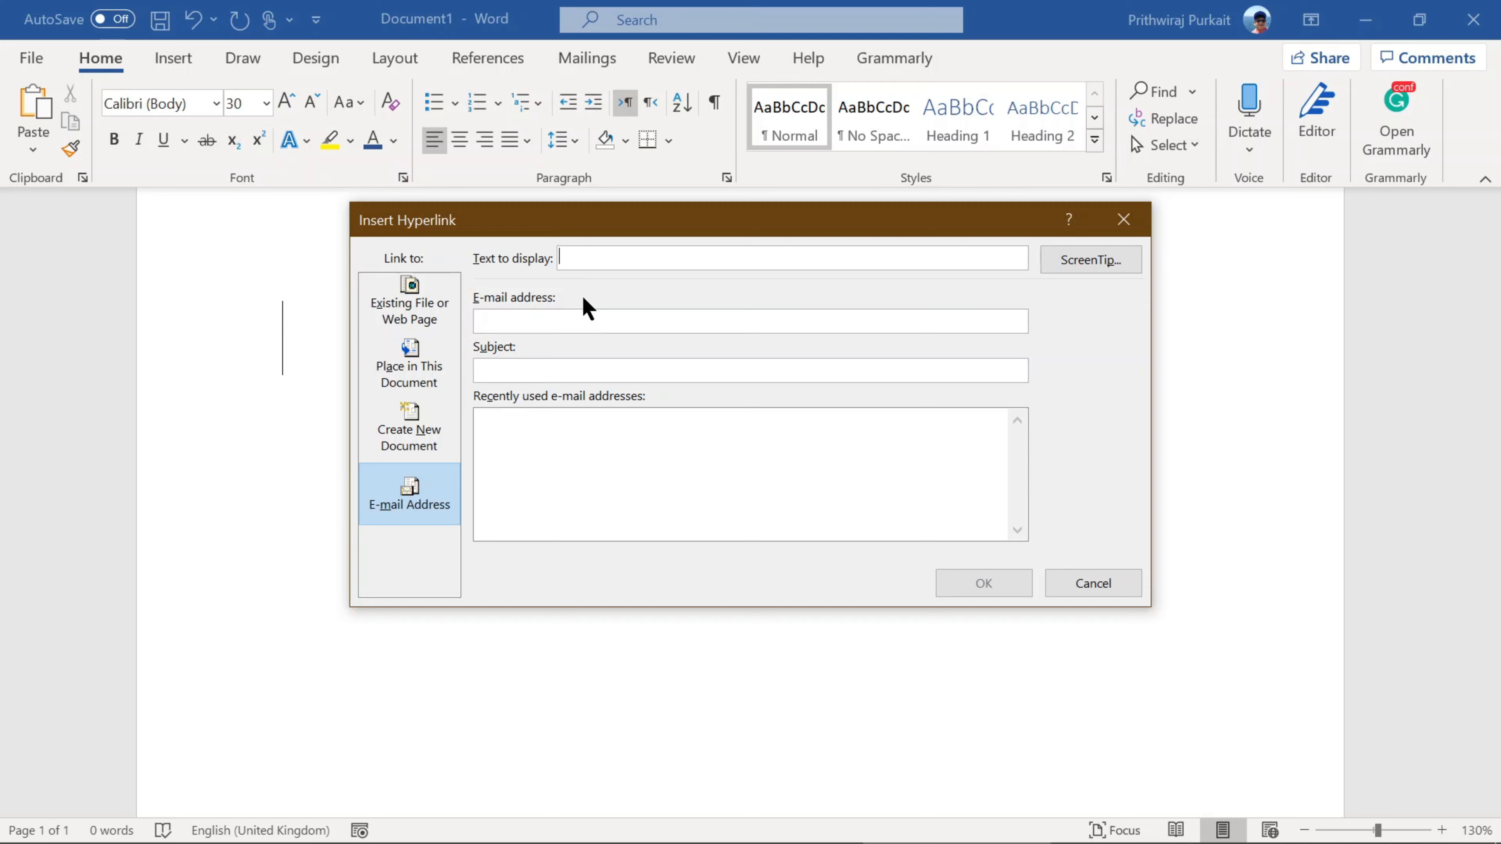
text(My Buisness Email)
click(525, 319)
text(abcd)
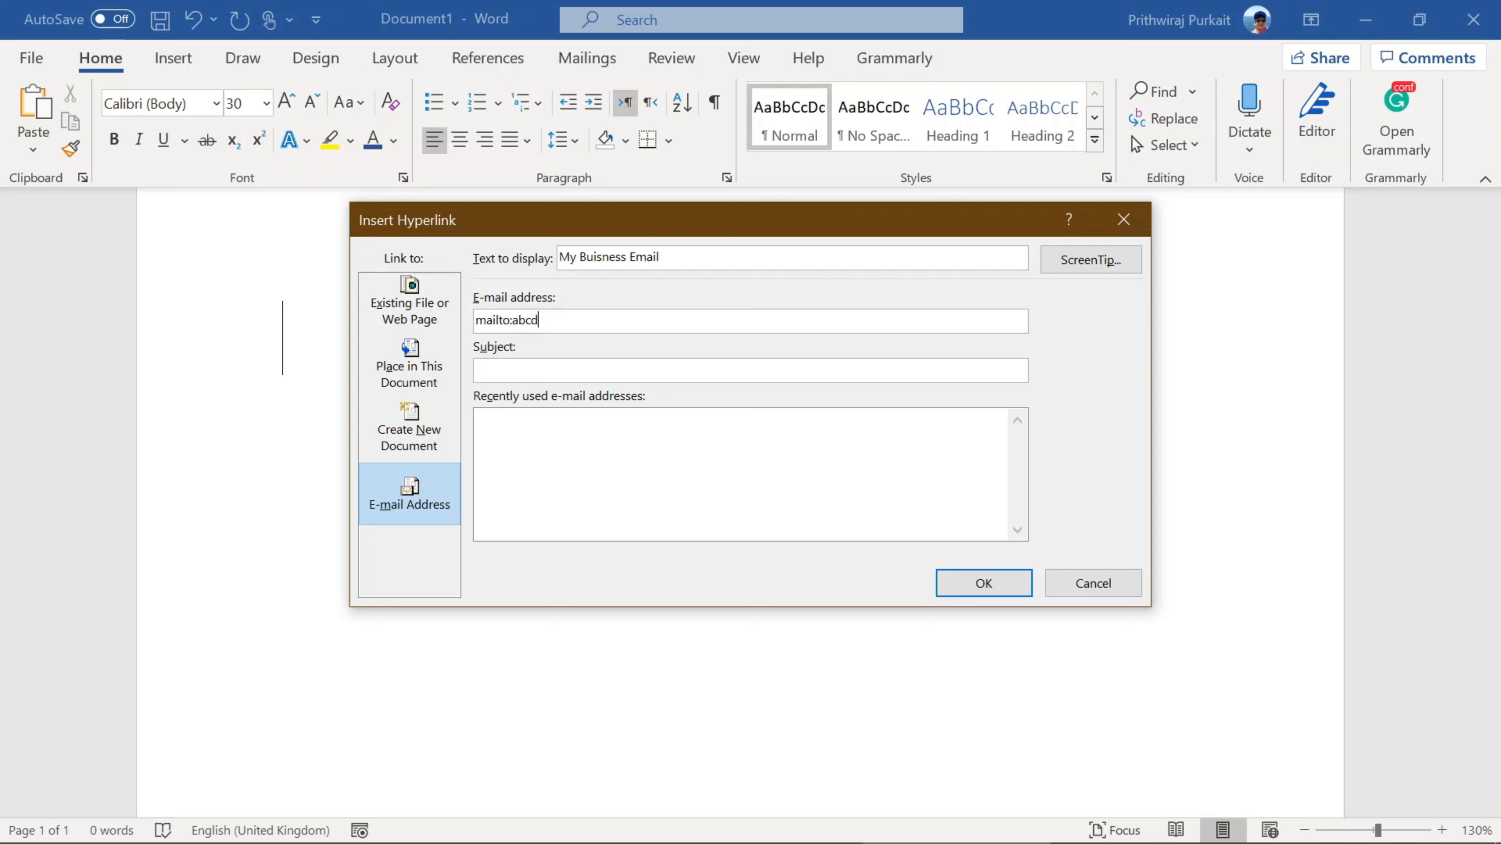
text(@)
text(someone.com)
Step: Set the e-mail link's subject to "Hi" and insert the hyperlink into the document
click(552, 378)
text(Hi)
click(620, 471)
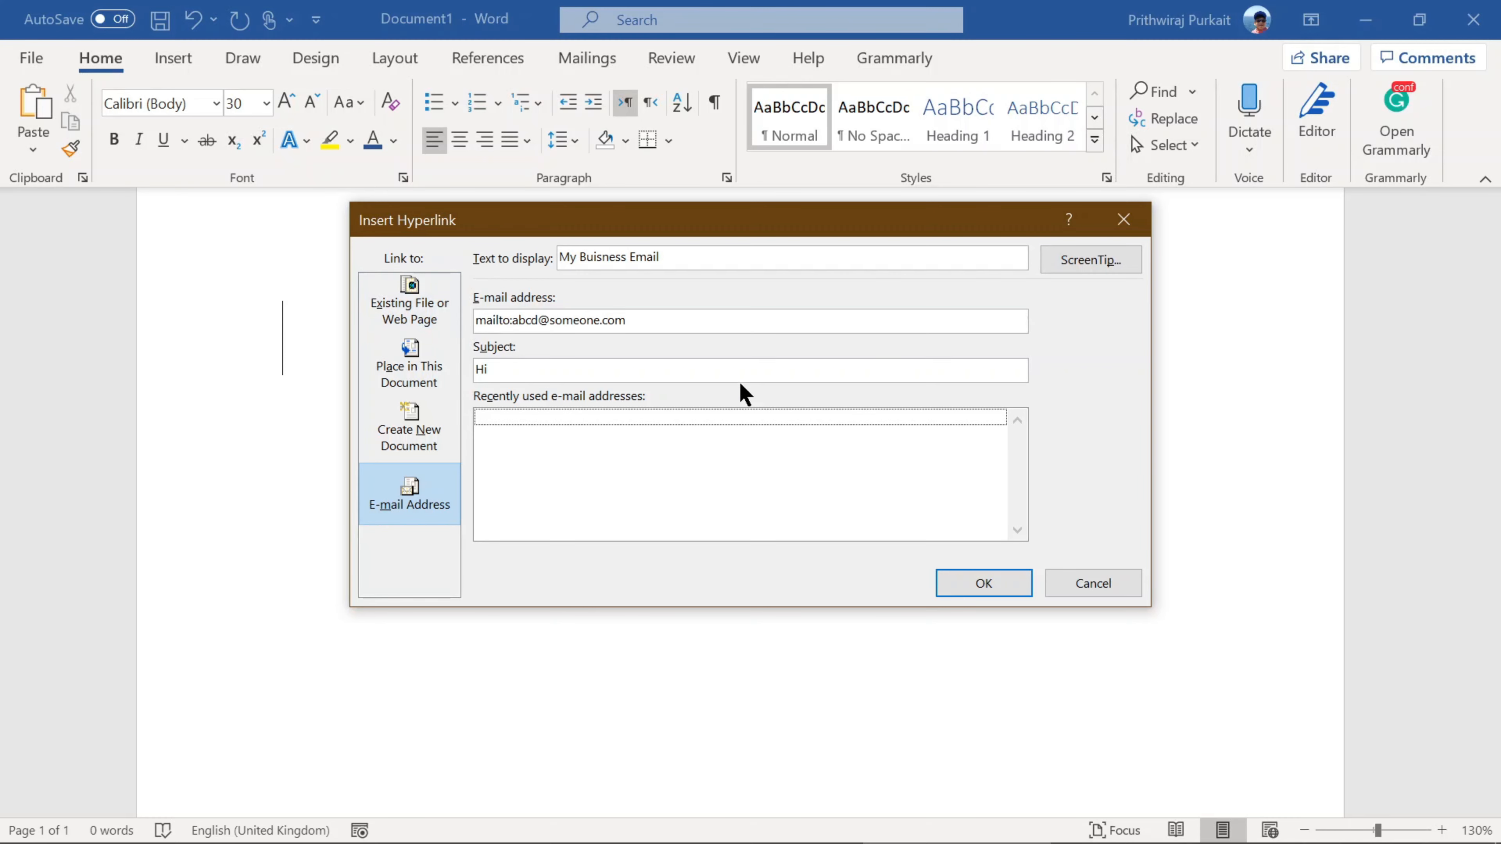
click(984, 582)
click(456, 354)
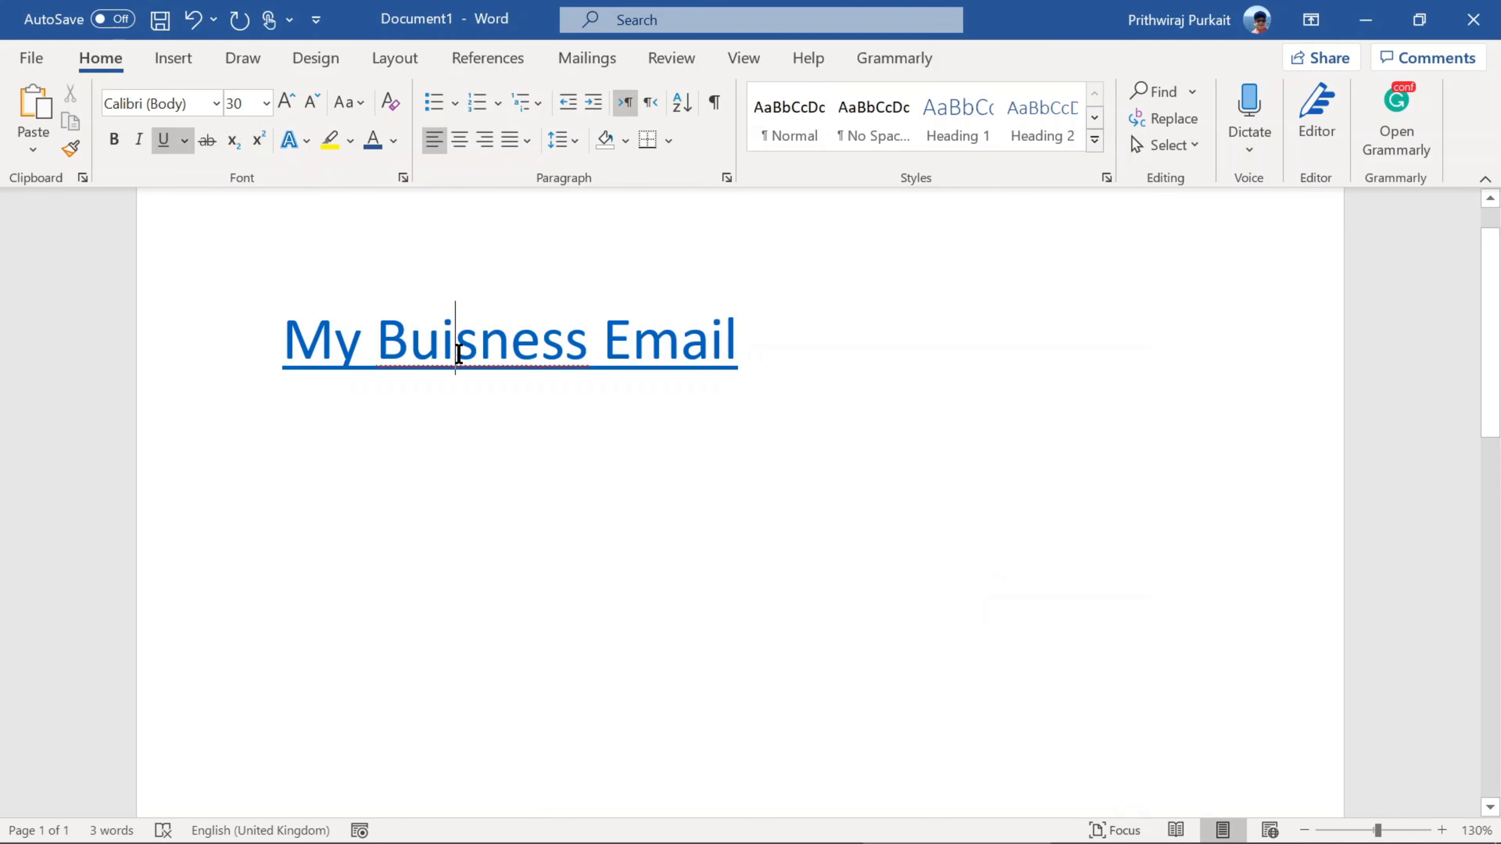
ctrl+click(630, 349)
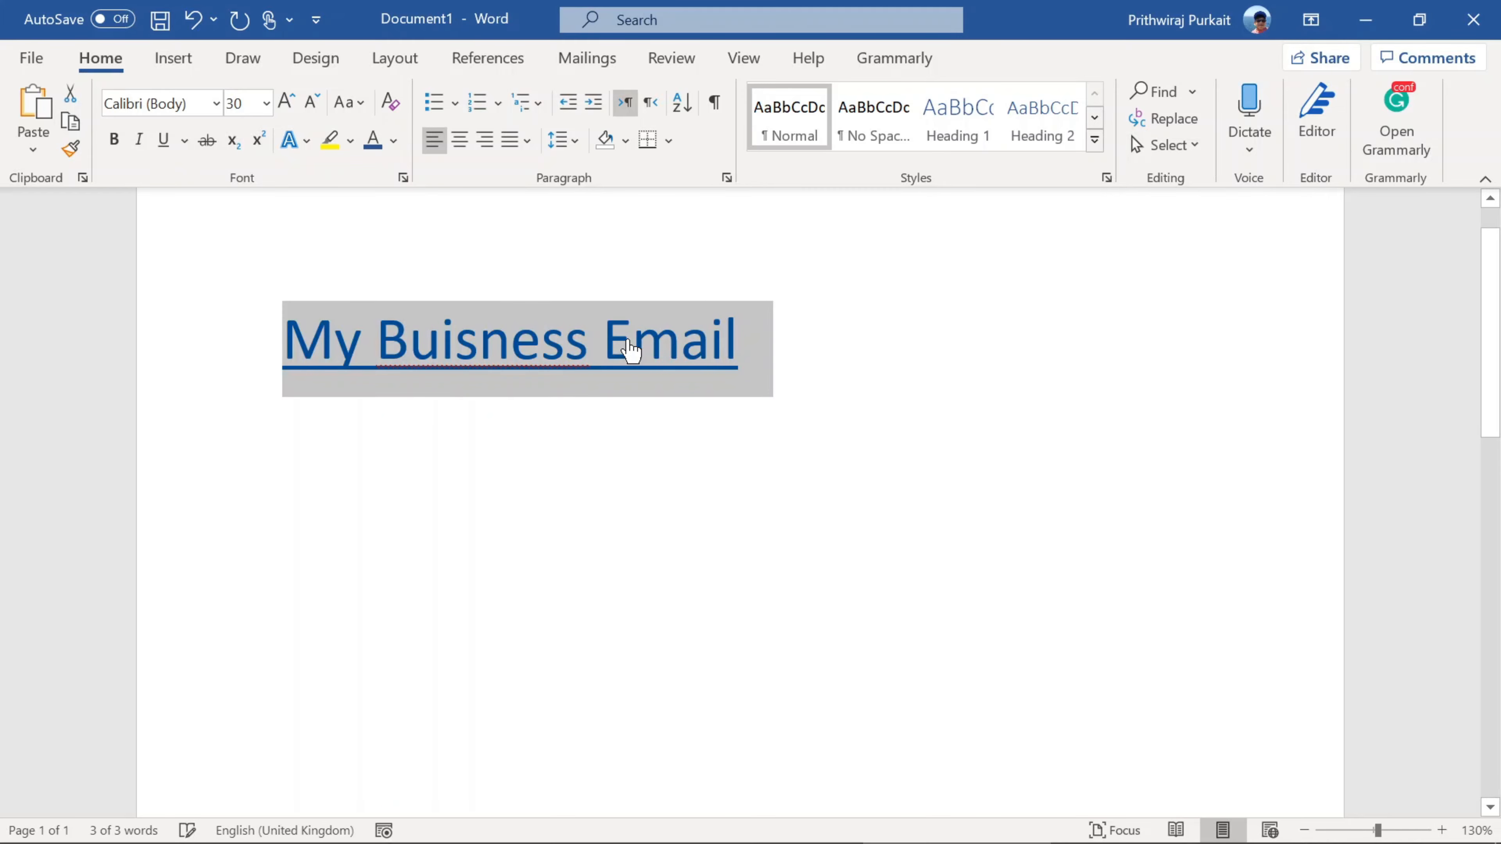